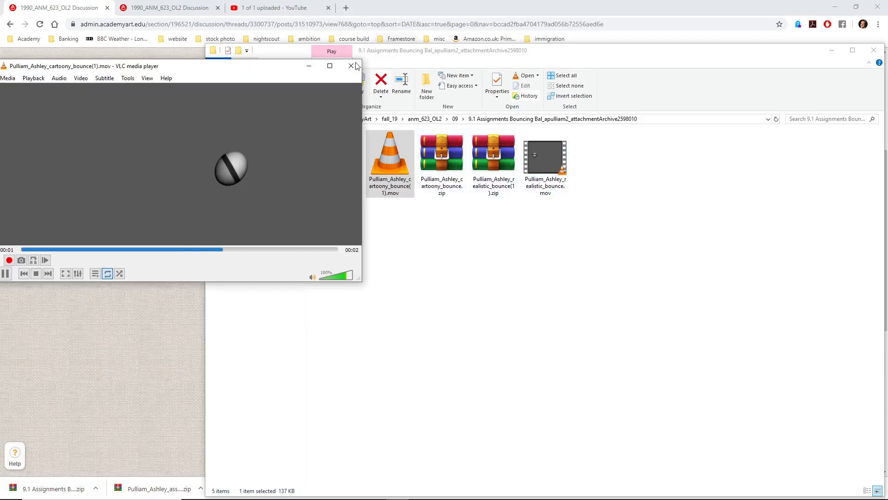
- Close the cartoony bounce video, watch the realistic bounce reference full-size, then close VLC
left_click(352, 67)
double_click(545, 160)
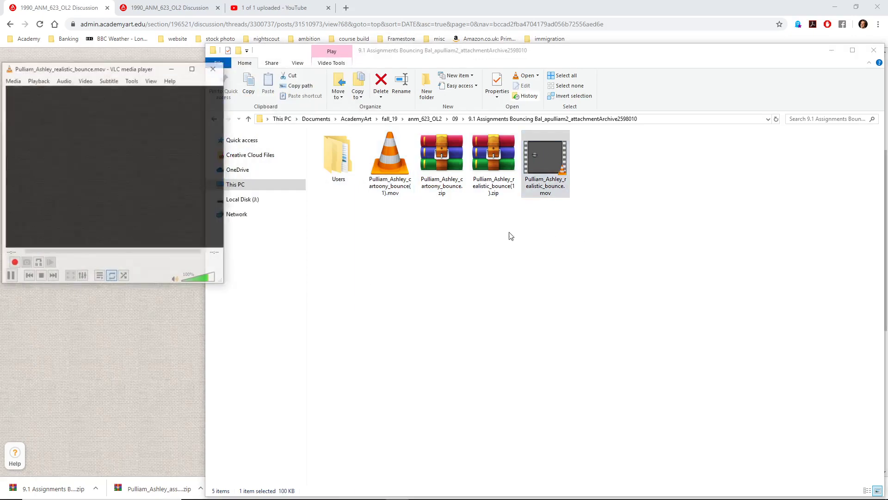
double_click(211, 189)
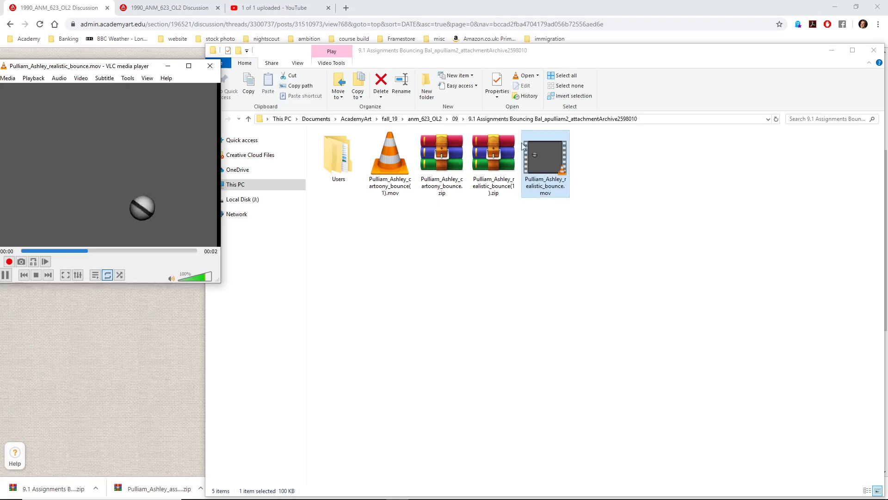
left_click(210, 65)
- Switch to the Maya bowling ball scene and show the rig control curves in the viewport
key("alt+Tab")
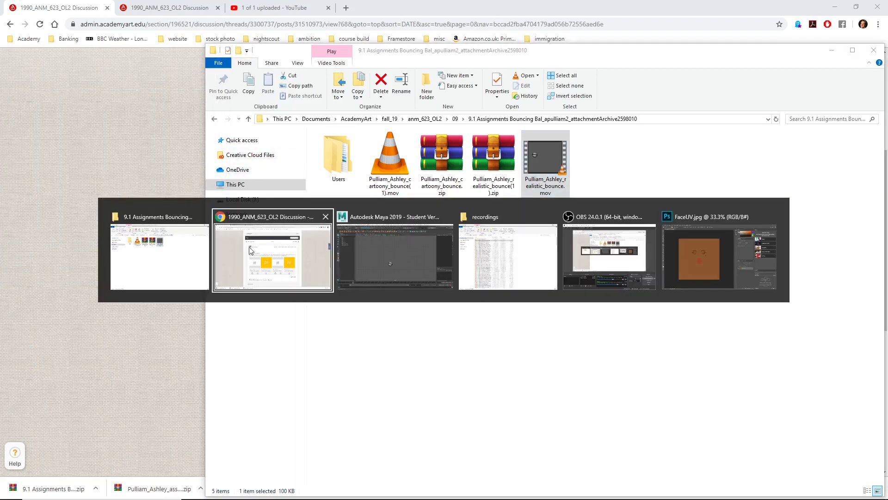
left_click(384, 260)
left_click(228, 75)
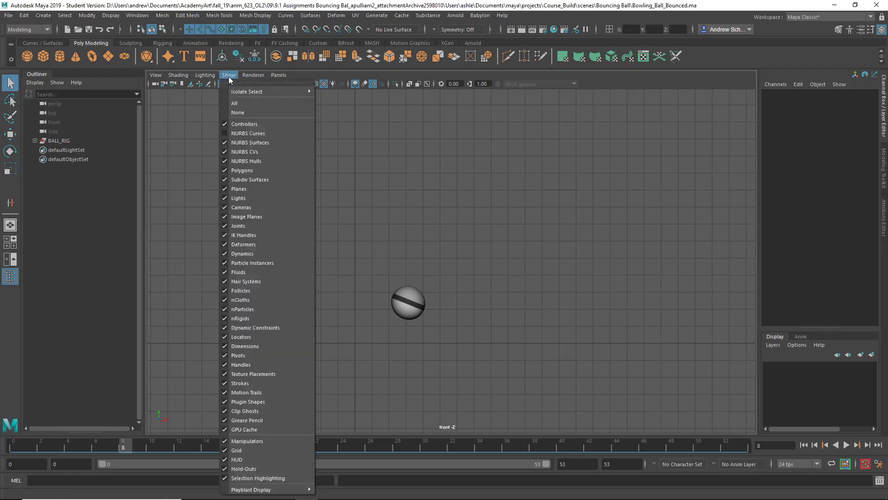
left_click(247, 136)
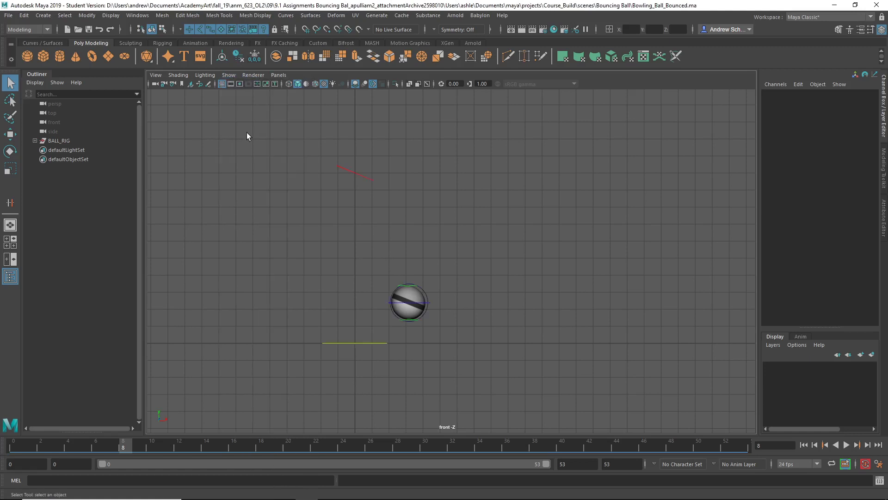
- Select ball_move_ctrl, return to frame 0, and show its curves in the Graph Editor
left_click(426, 302)
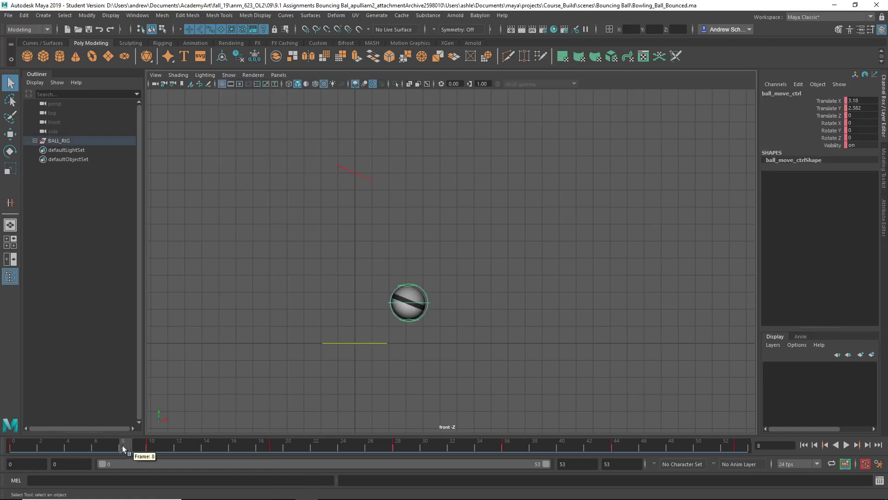
left_click_drag(123, 445, 82, 445)
key("alt+shift+v")
key("space")
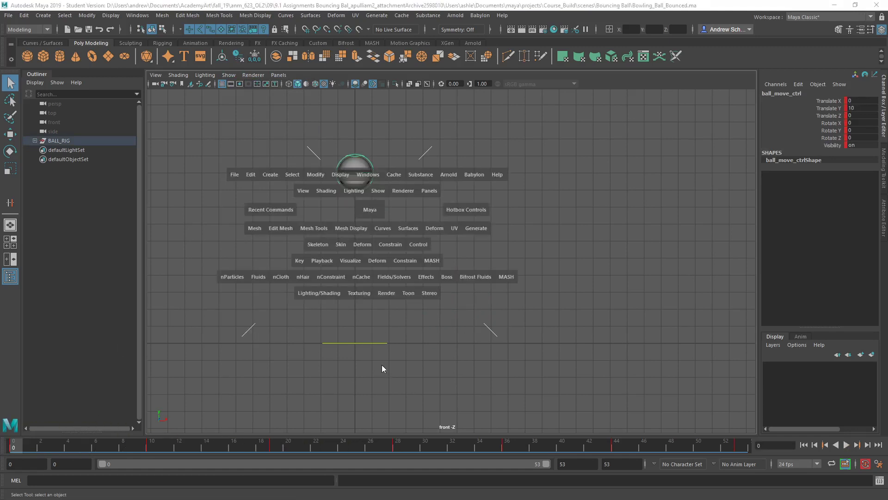
left_click_drag(381, 365, 417, 365)
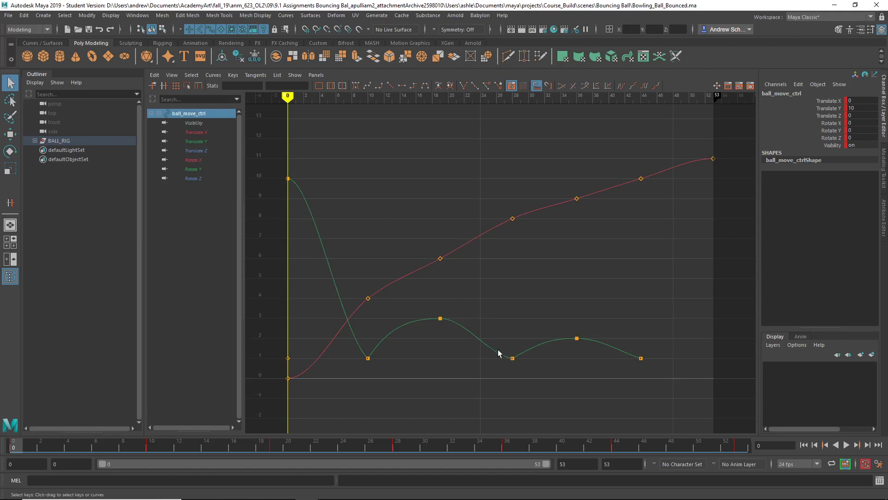
- Break the frame-10 key's tangents and steepen the fall and rebound at that contact
left_click(368, 358)
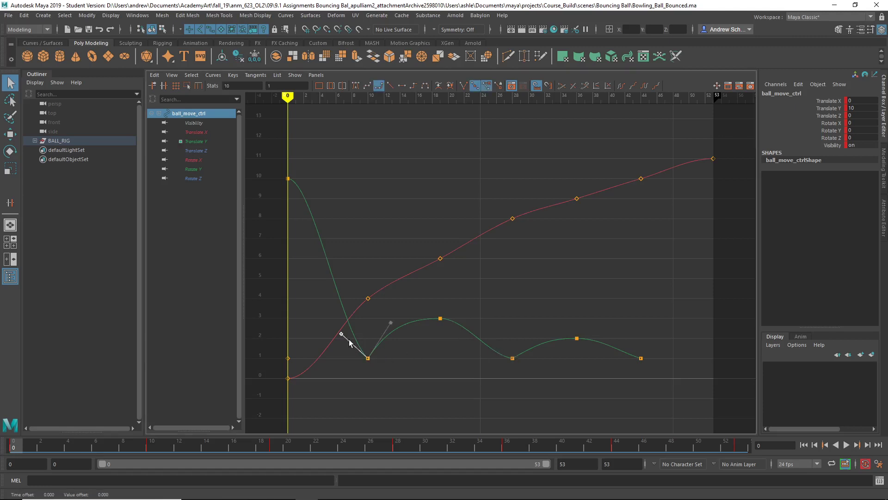
left_click_drag(342, 335, 732, 376)
left_click(464, 86)
left_click_drag(354, 328, 339, 266)
left_click(401, 335)
middle_click_drag(411, 315, 395, 311)
- Steepen the fall into and adjust the rebound out of the frame-28 contact
left_click(512, 358)
left_click(490, 355)
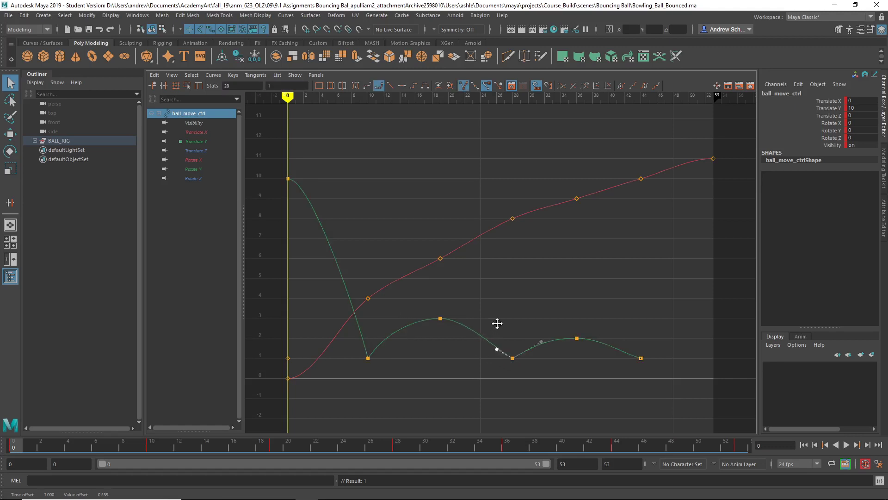
middle_click_drag(498, 323, 492, 303)
left_click(539, 349)
left_click(512, 358)
mouse_move(529, 325)
middle_mouse_down()
mouse_move(520, 314)
mouse_move(529, 317)
middle_mouse_up()
- Steepen the final landing tangent and flatten the frame-0 key's out tangent
left_click(637, 357)
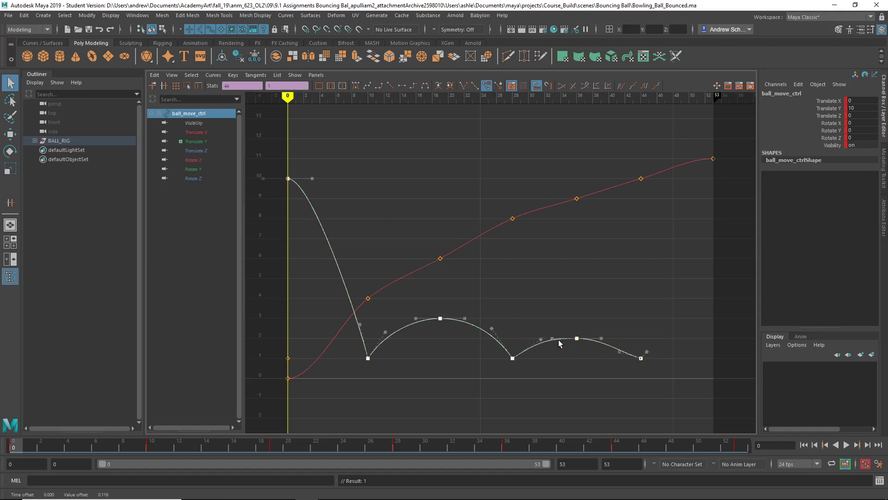
left_click(617, 363)
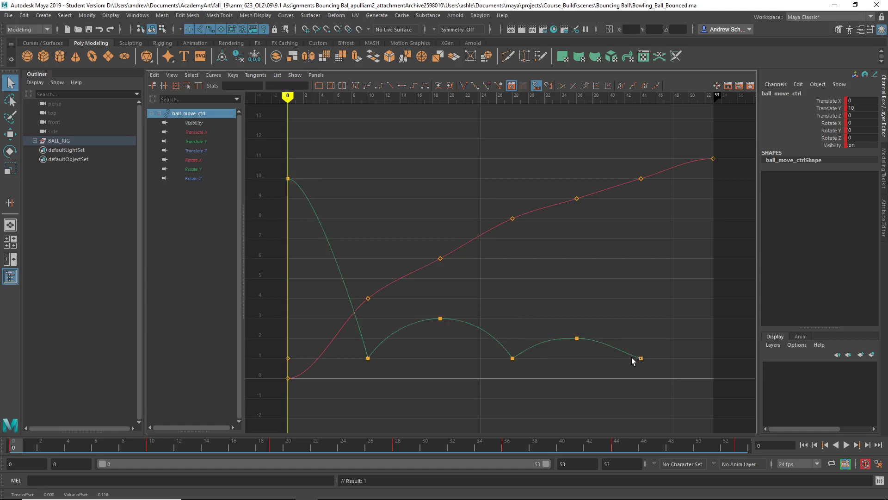
left_click(620, 352)
middle_click_drag(627, 341, 591, 314)
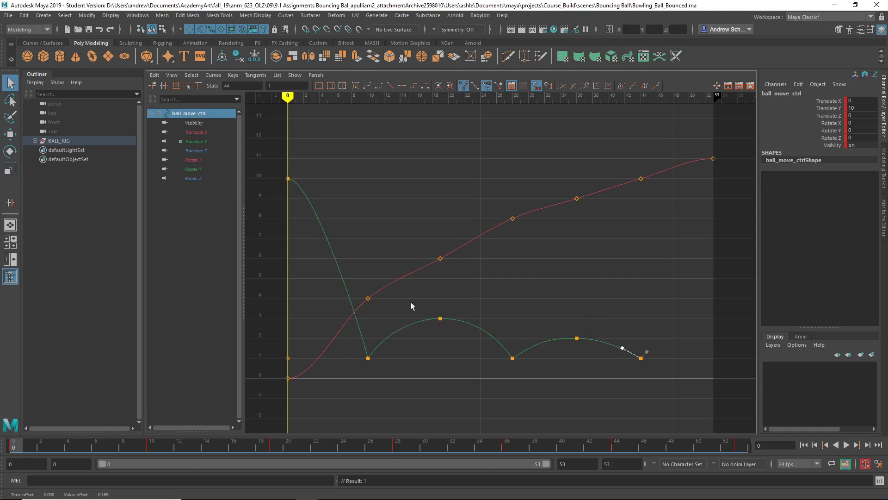
left_click(289, 178)
middle_click_drag(334, 191, 347, 192)
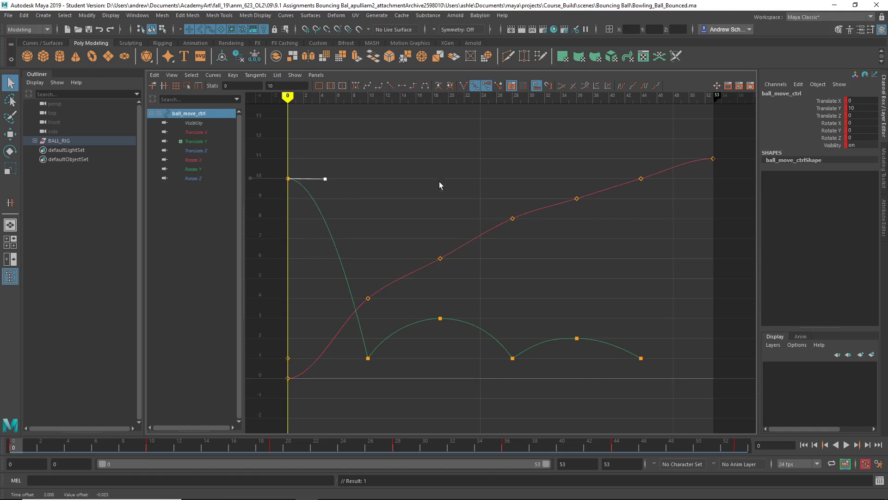
- Switch the panel back to the front view and play the bounce
key("space")
left_click_drag(385, 187, 392, 219)
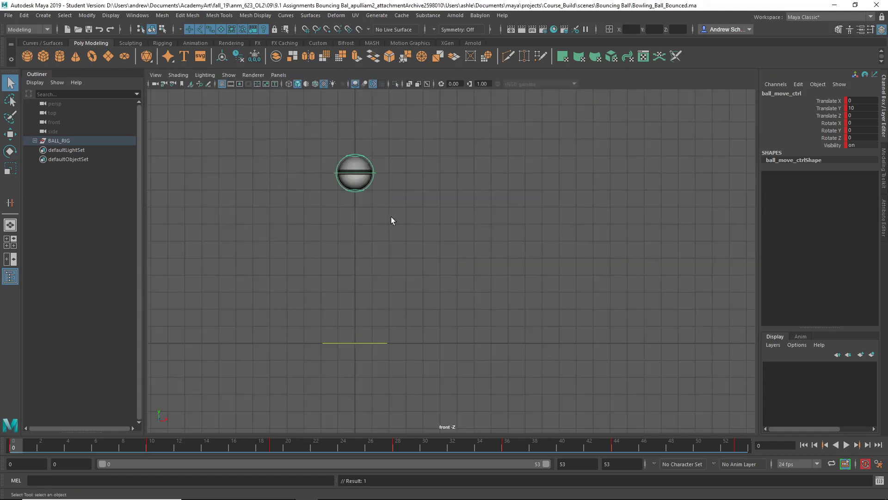
key("alt+v")
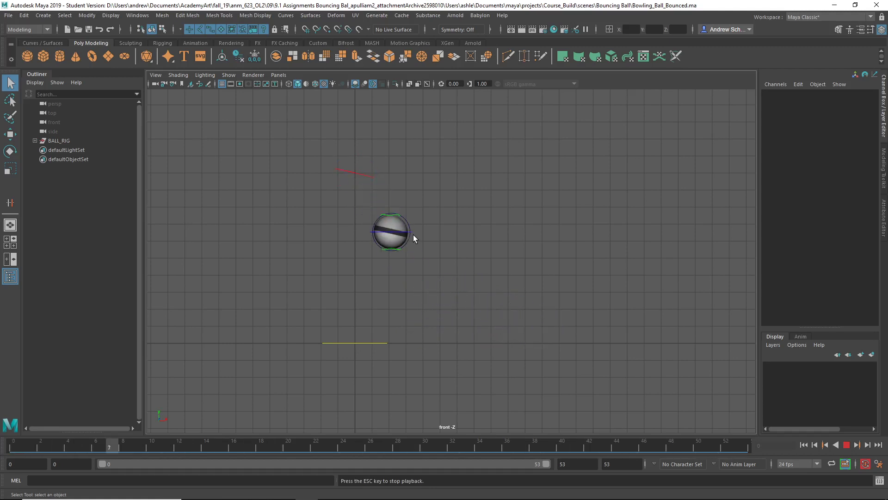
key("Escape")
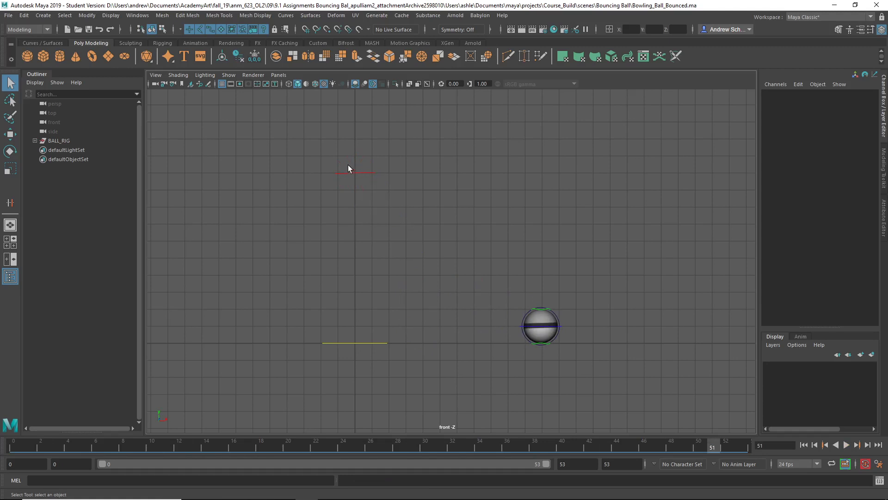
- Select ball_placement_ctrl through ball_top_ctrl in the Outliner and review the animation up to frame 28
left_click(35, 140)
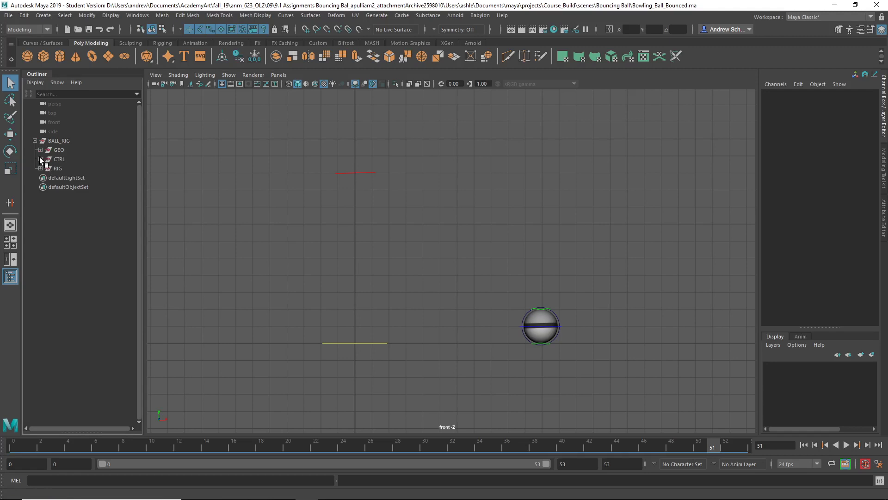
left_click(41, 159)
left_click_drag(82, 169, 102, 197)
left_click_drag(87, 443, 14, 443)
key("alt+v")
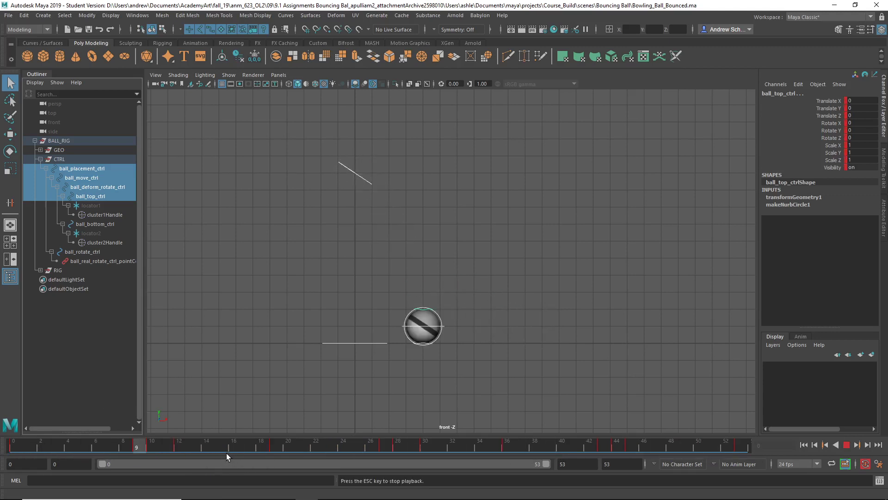
mouse_move(204, 447)
left_mouse_down()
mouse_move(398, 447)
mouse_move(147, 453)
mouse_move(719, 460)
mouse_move(204, 464)
left_mouse_up()
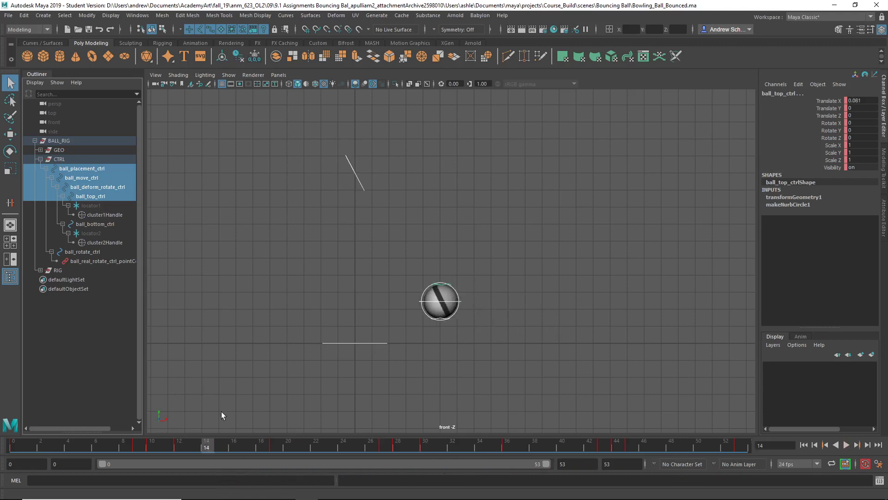
- Remove two inbetweens at frame 14 and one at frame 19
right_click(209, 445)
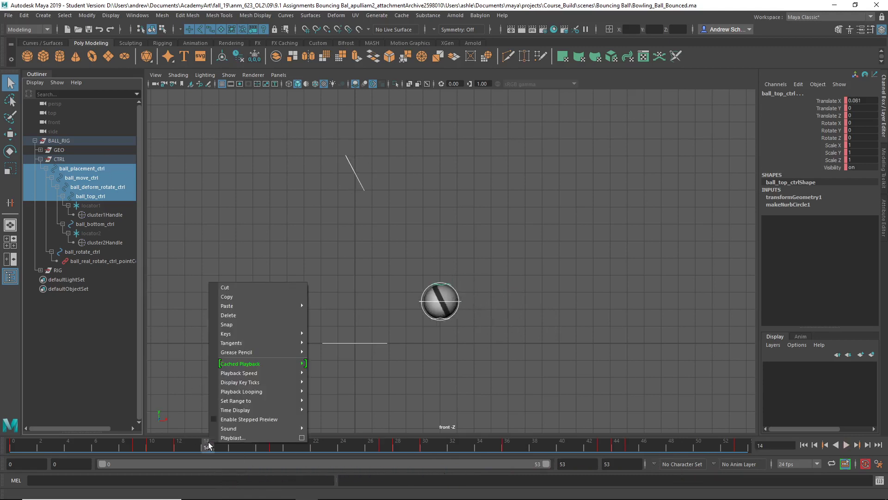
mouse_move(278, 333)
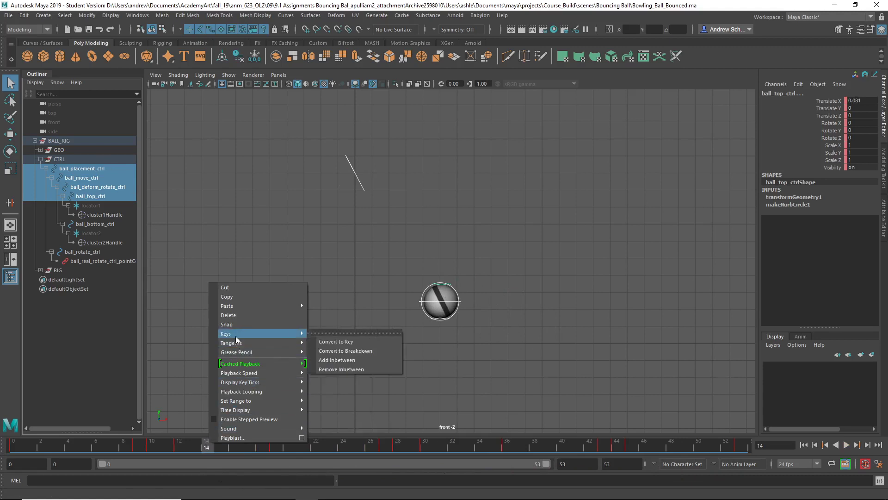
left_click(351, 369)
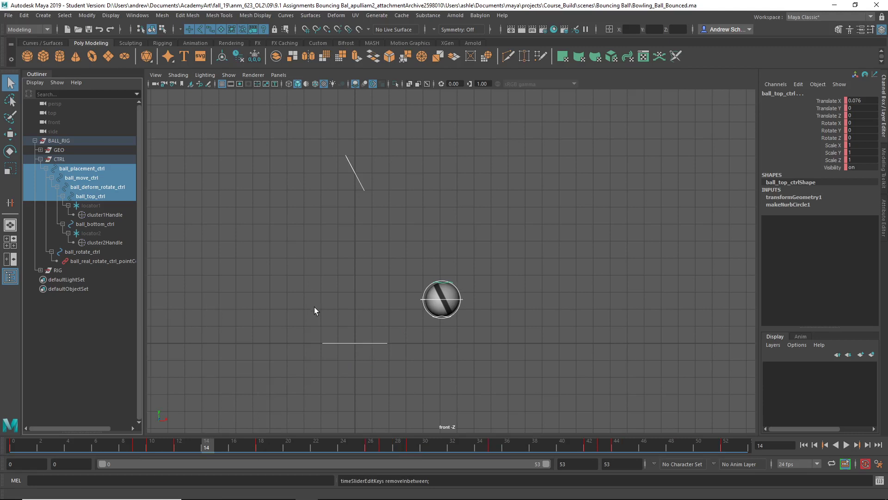
key("g")
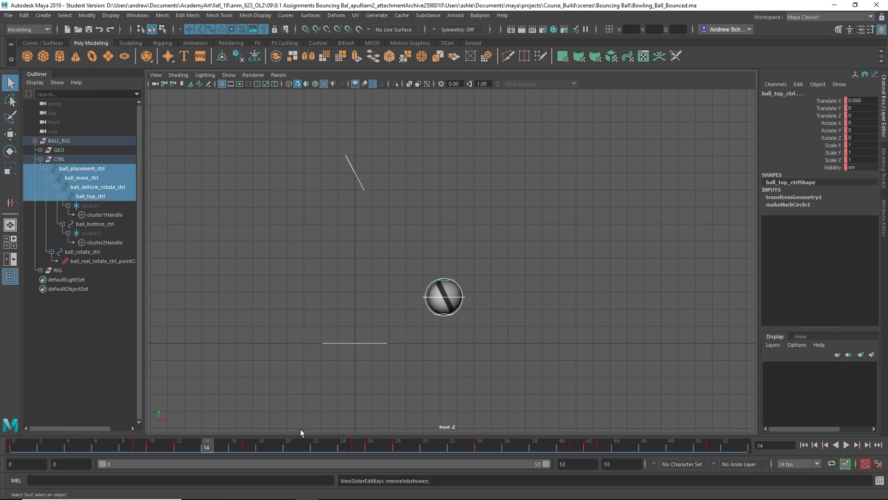
left_click(277, 445)
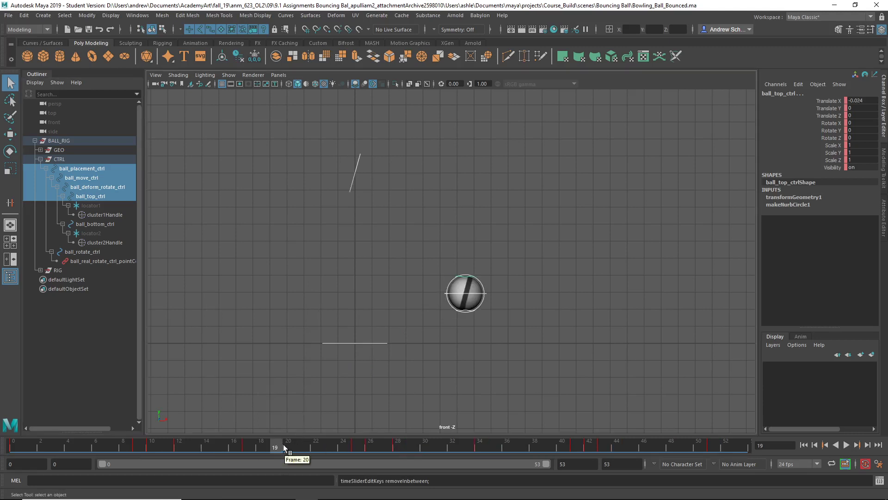
right_click(280, 443)
mouse_move(315, 332)
left_click(407, 370)
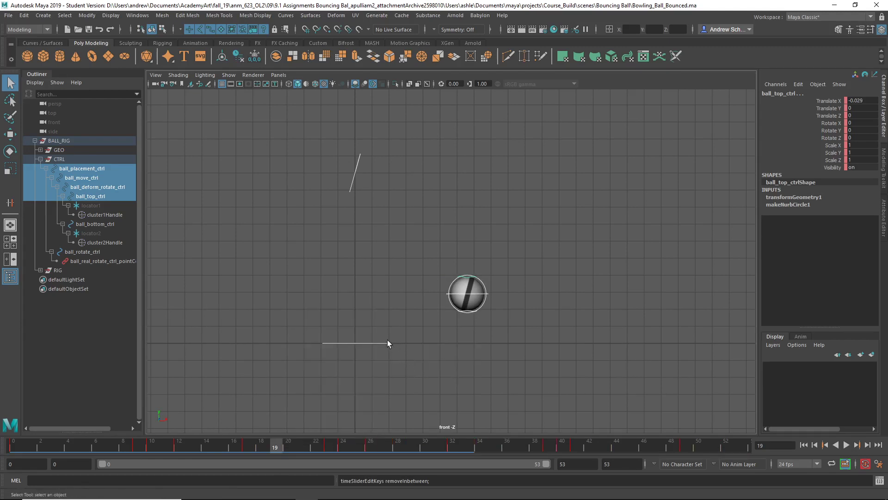
- Remove one inbetween at frame 27 and two at frame 31, then clear the selection
left_click(388, 445)
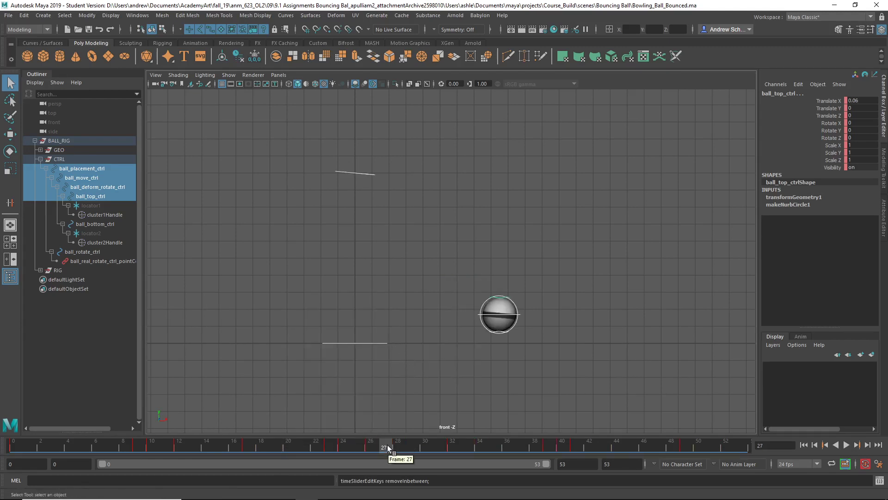
right_click(387, 444)
mouse_move(418, 336)
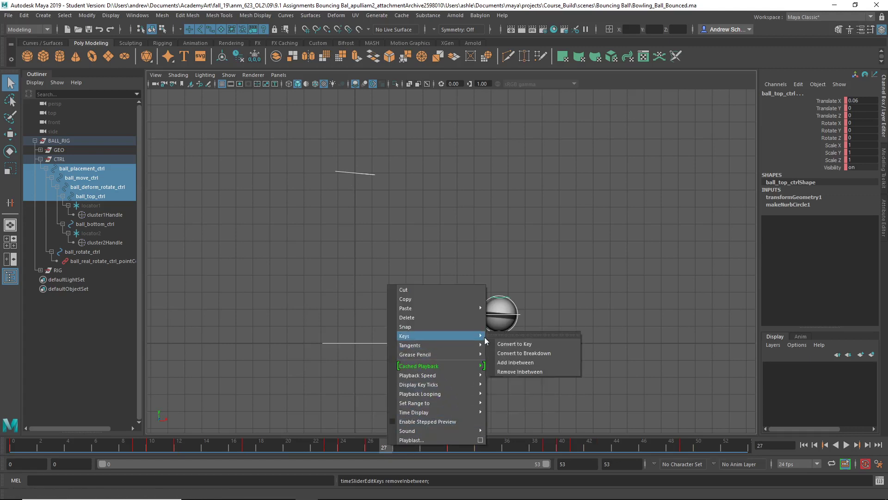
left_click(527, 370)
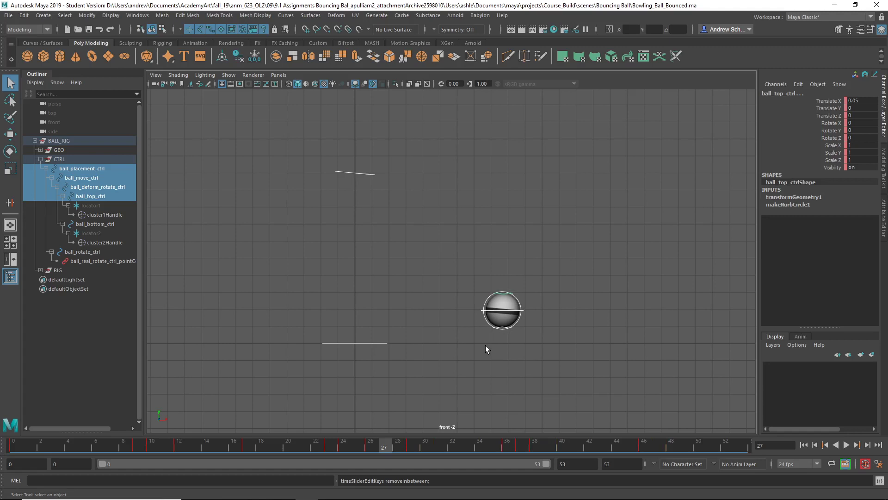
left_click(438, 445)
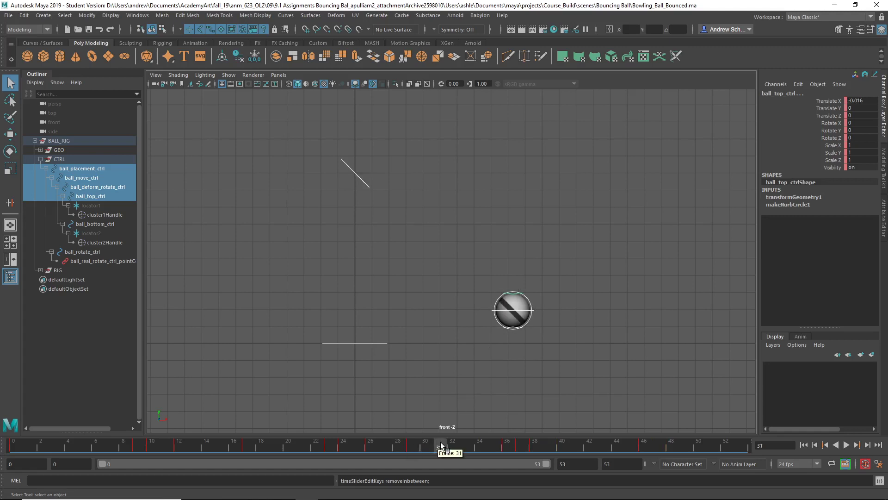
right_click(440, 445)
mouse_move(482, 331)
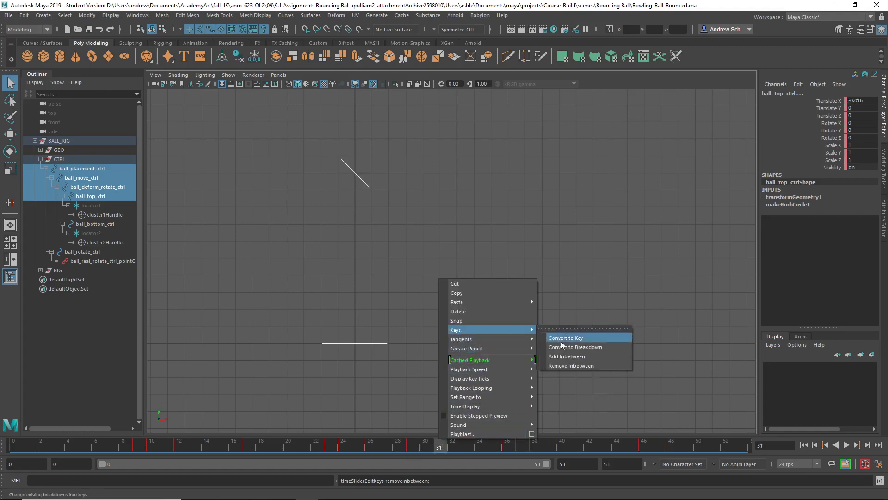
left_click(566, 365)
key("g")
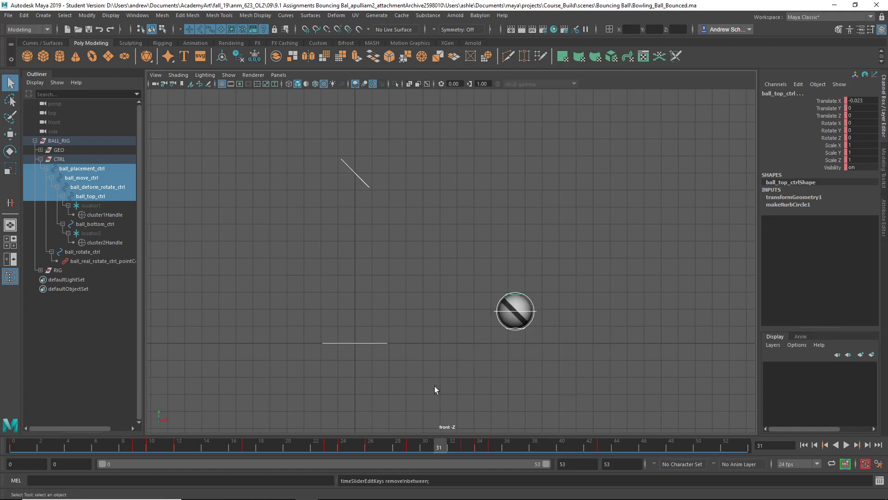
left_click(361, 291)
- Maximize the viewport, play the bounce, and stop at frame 12
key("shift+space")
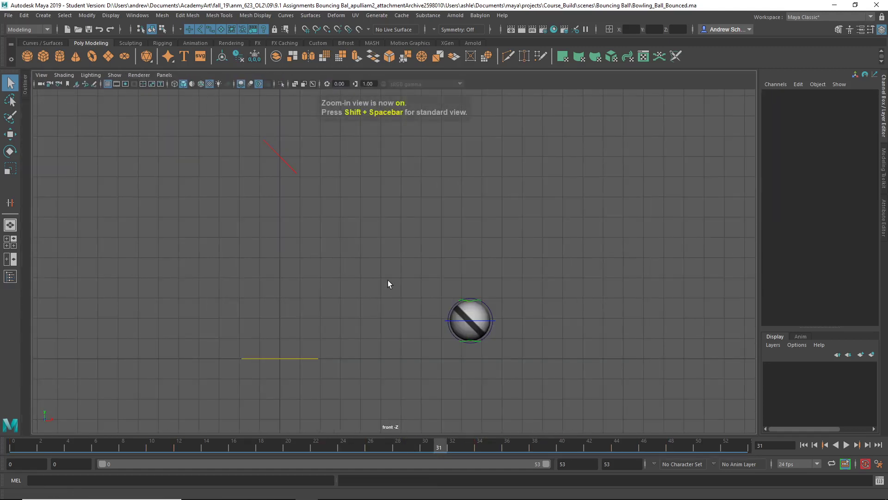
key("alt+v")
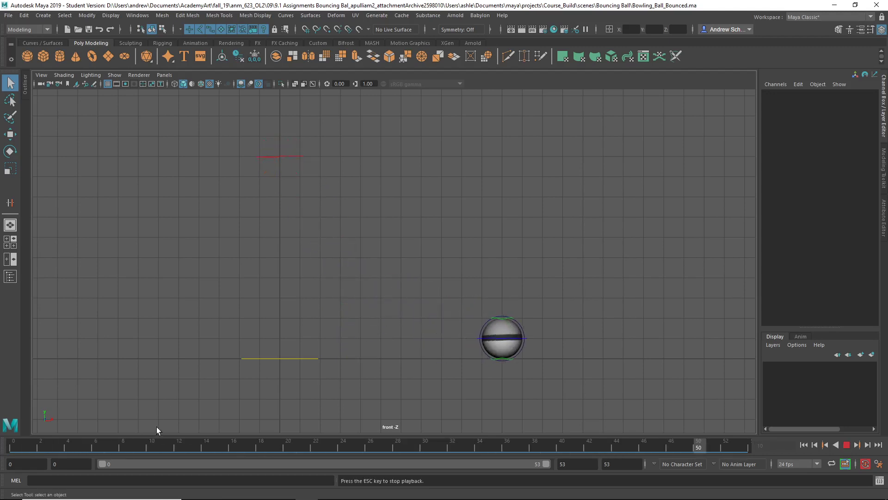
left_click(167, 446)
left_click_drag(169, 446, 179, 445)
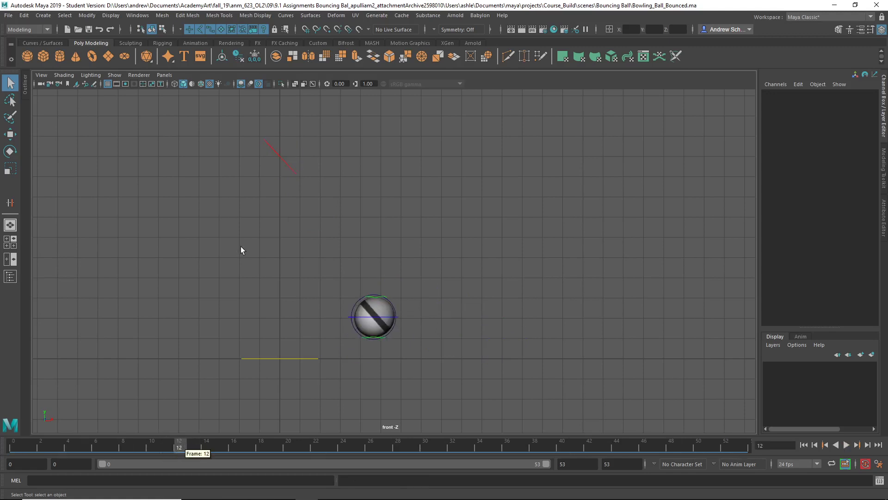
- Show ball_move_ctrl's curves in the Graph Editor and select the frame-24 Translate Y key
left_click(372, 319)
key("space")
left_click_drag(257, 389, 290, 390)
left_click(415, 359)
left_click(456, 342)
left_click(415, 358)
- Move the frame-24 Translate Y key two frames earlier and reshape the final landing tangent
middle_click_drag(449, 348, 430, 344)
left_click(523, 356)
middle_click_drag(509, 353, 510, 368)
key("ctrl+z")
left_click(503, 347)
middle_click_drag(512, 317, 509, 343)
- Select all ball controls in the Outliner and remove one inbetween each at frames 27 and 30
left_click_drag(390, 439, 386, 433)
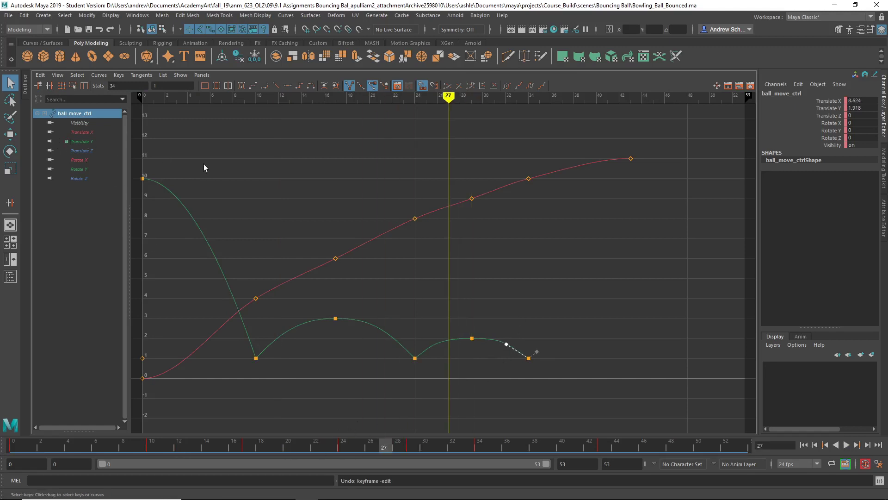
left_click(10, 276)
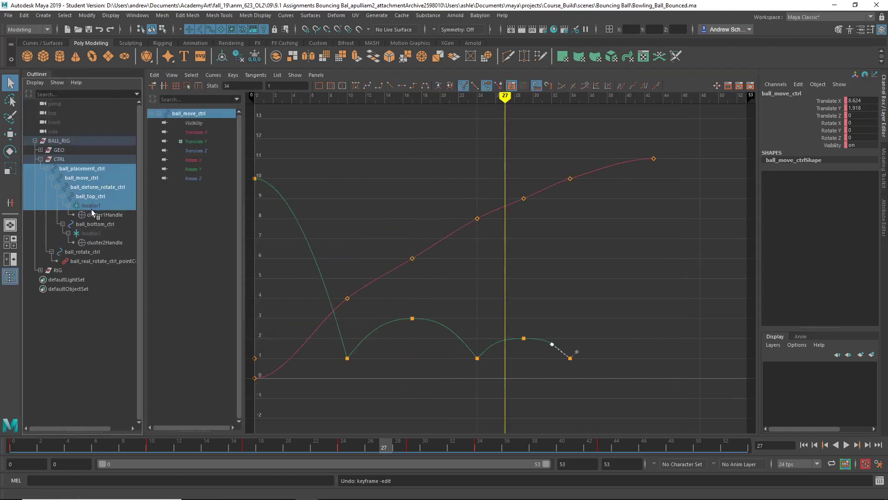
left_click_drag(90, 211, 93, 195)
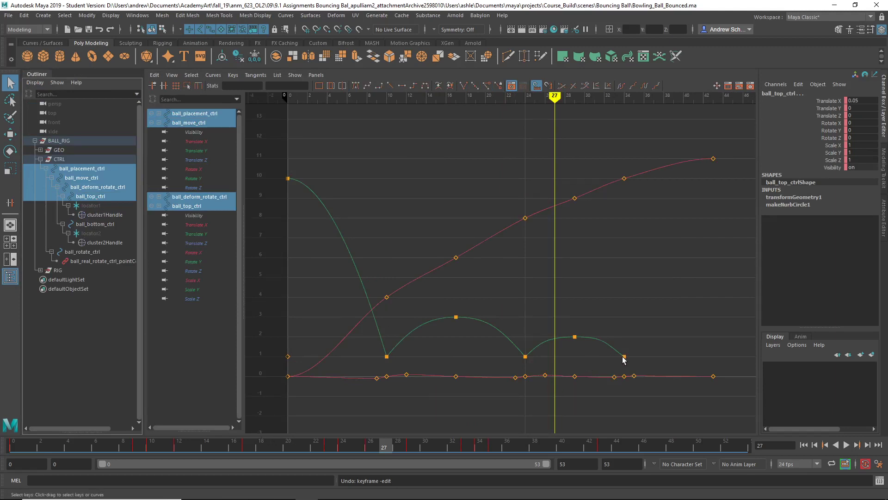
right_click(379, 445)
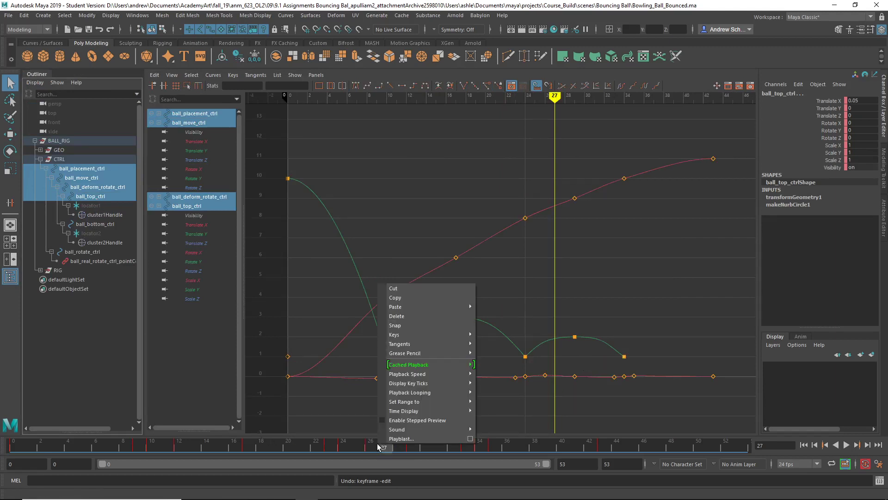
mouse_move(417, 345)
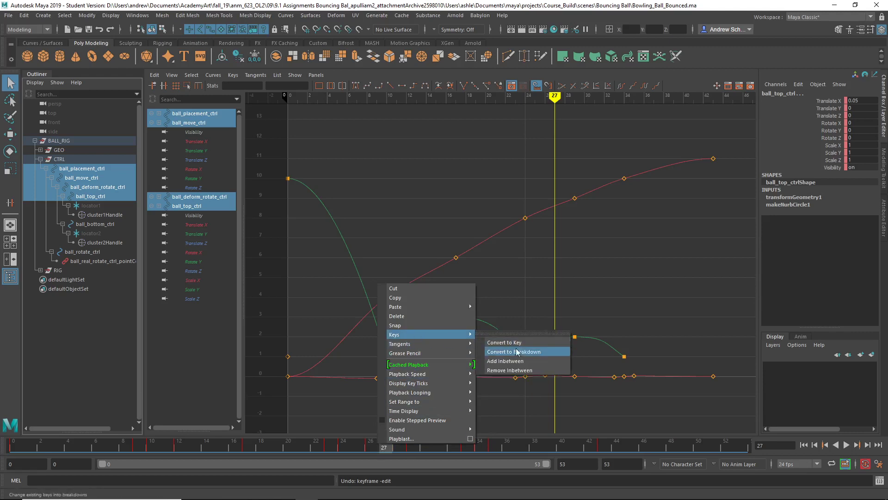
left_click(516, 370)
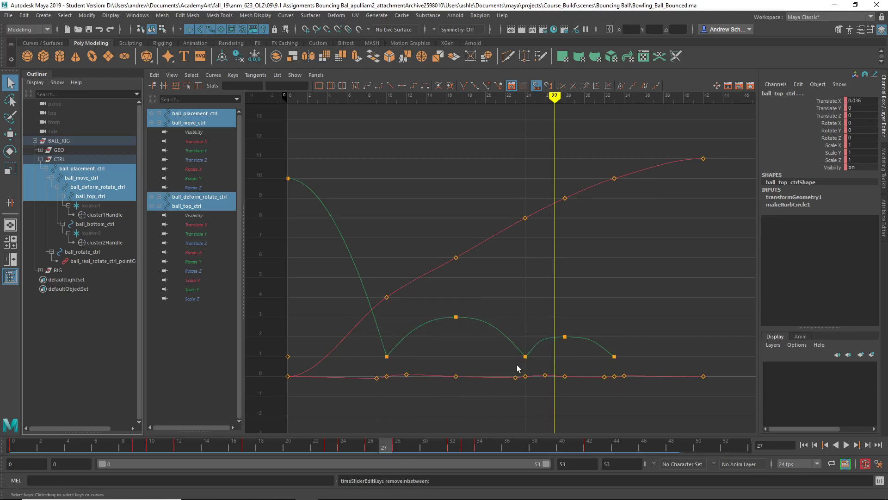
right_click(429, 437)
mouse_move(471, 338)
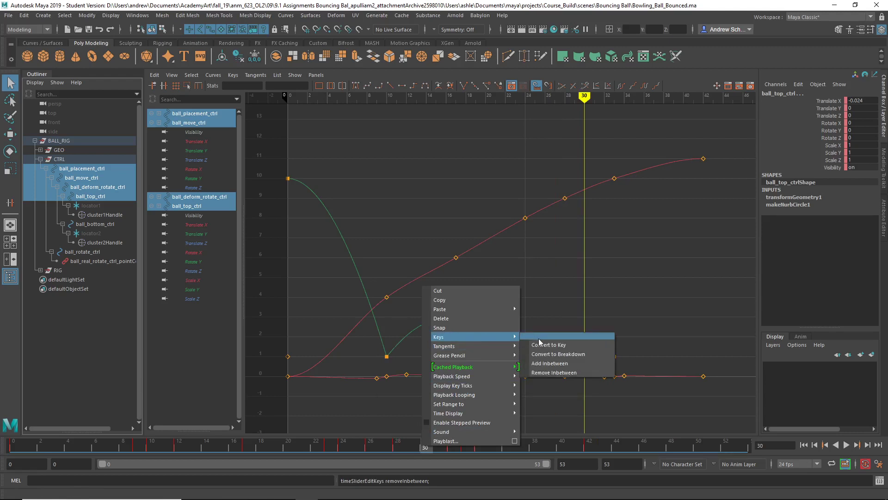
left_click(555, 372)
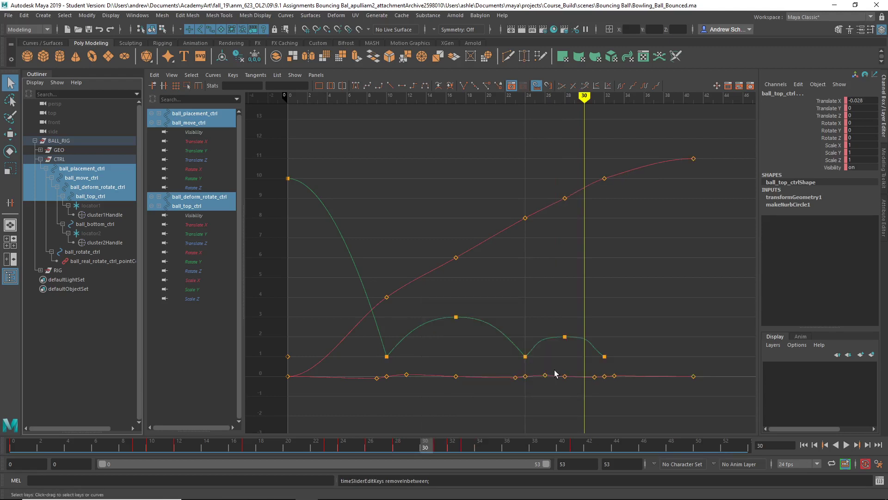
left_click(526, 357)
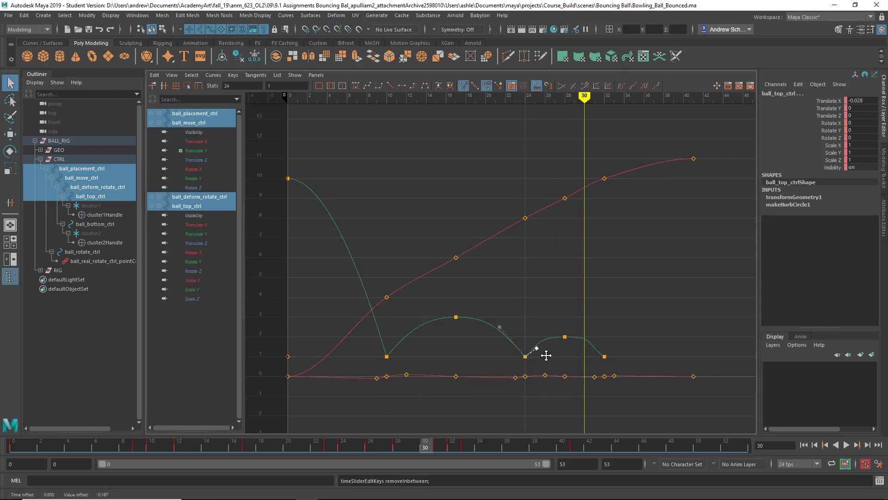
left_click(564, 338)
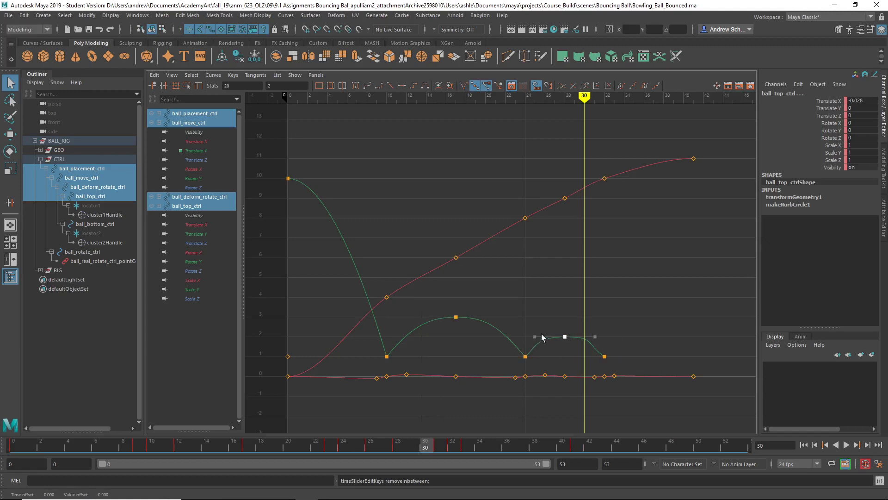
left_click(606, 359)
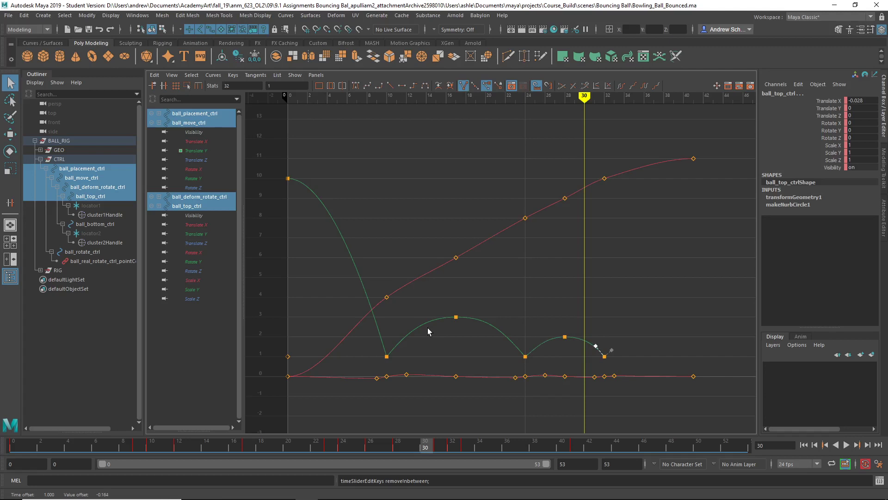
- Remove one inbetween each at frames 14 and 18 across the ball controls
left_click(211, 447)
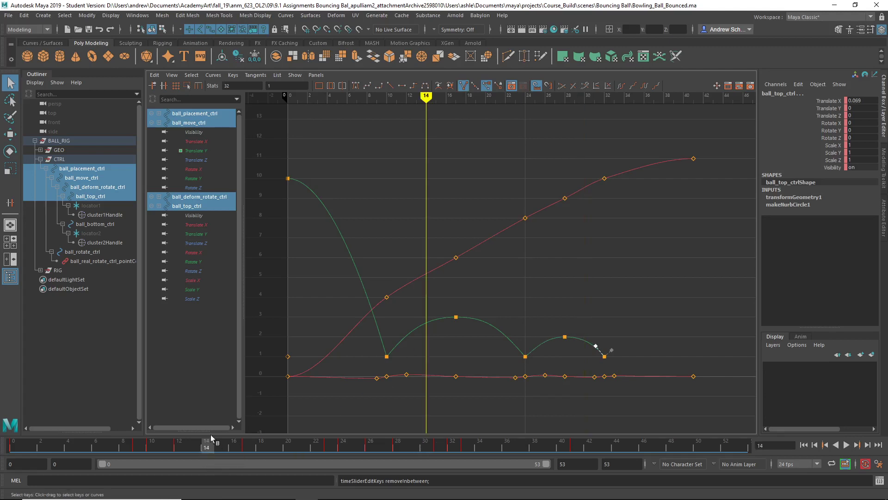
right_click(204, 448)
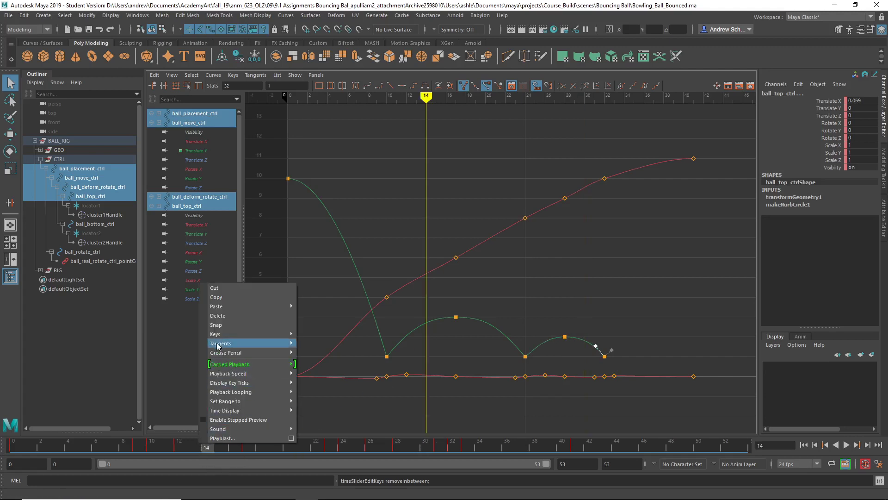
mouse_move(222, 334)
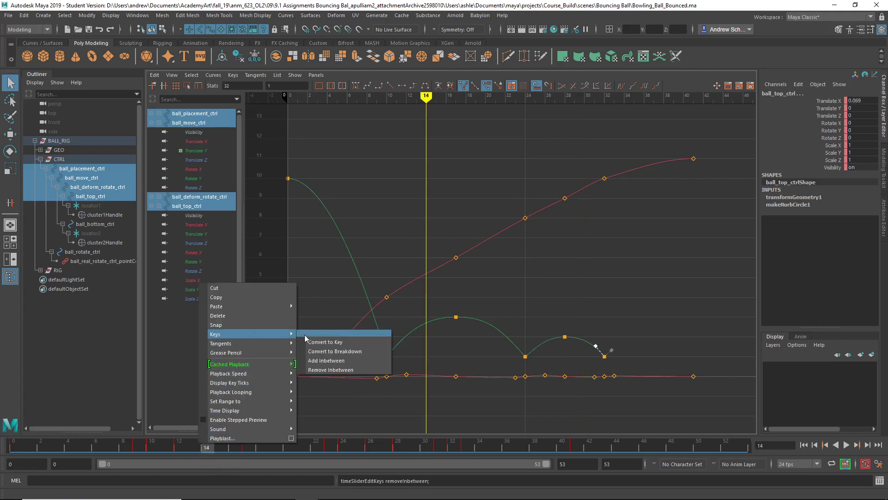
left_click(339, 367)
left_click(261, 448)
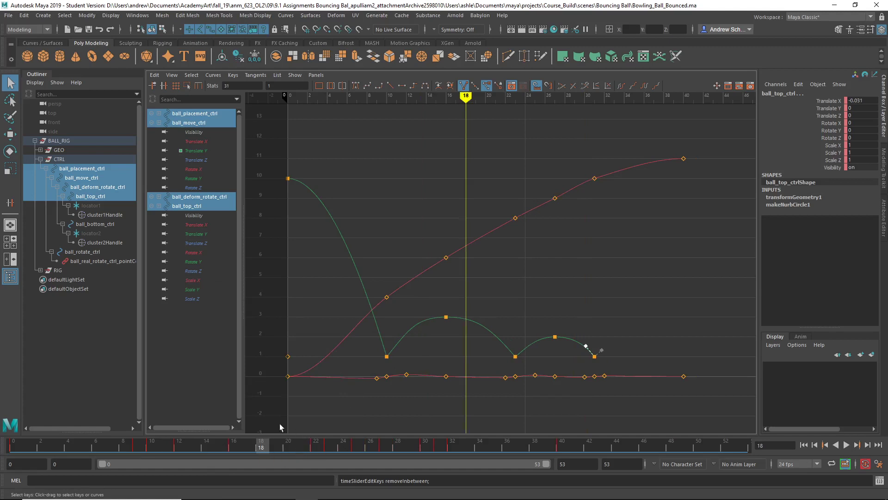
right_click(271, 445)
mouse_move(296, 337)
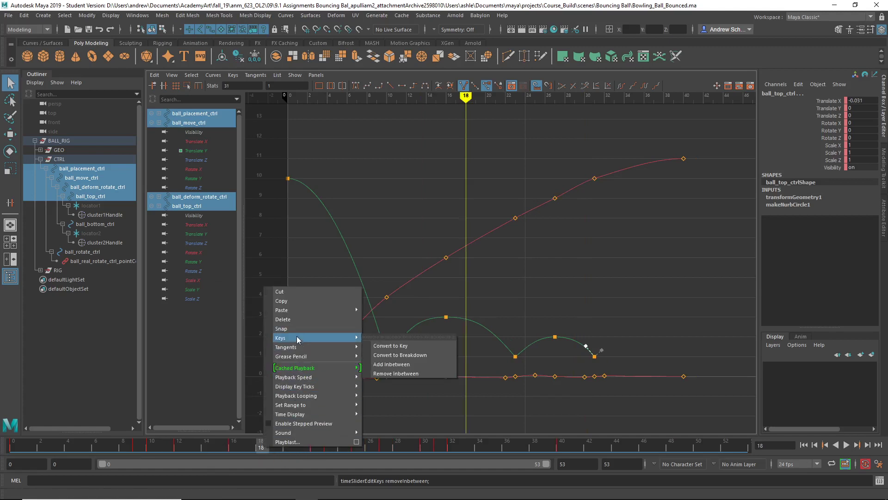
left_click(407, 372)
left_click(446, 318)
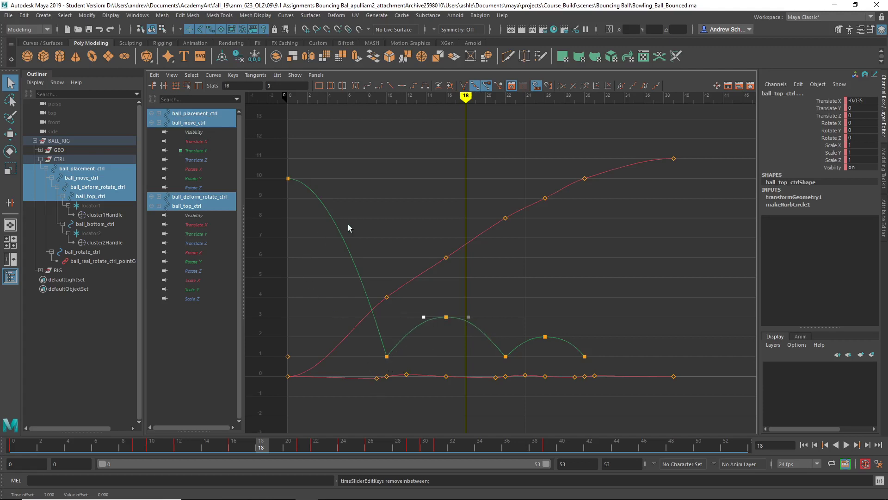
key("space")
- Return to the front view, play the bounce, select ball_move_ctrl and scrub frames 21-35
left_click_drag(374, 349, 375, 366)
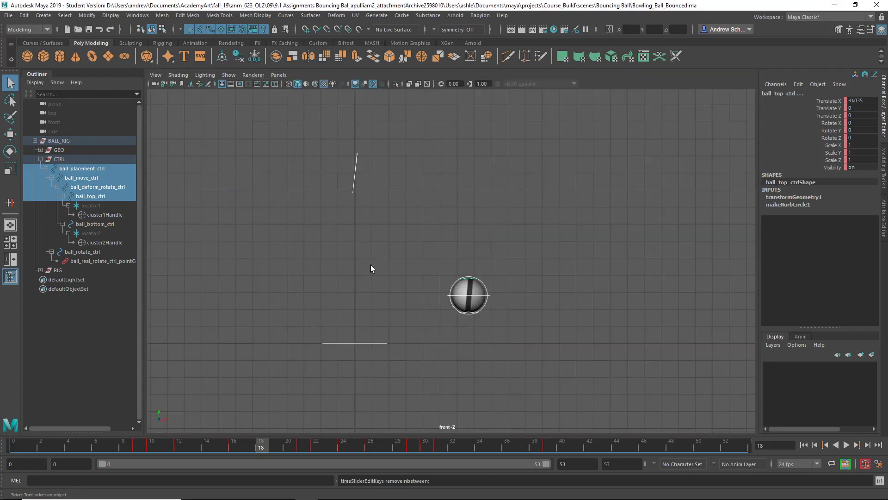
left_click(371, 265)
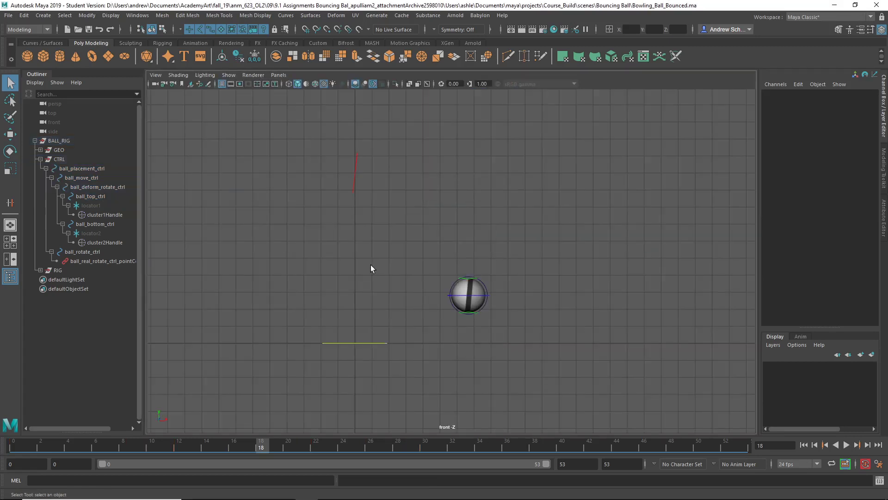
key("alt+v")
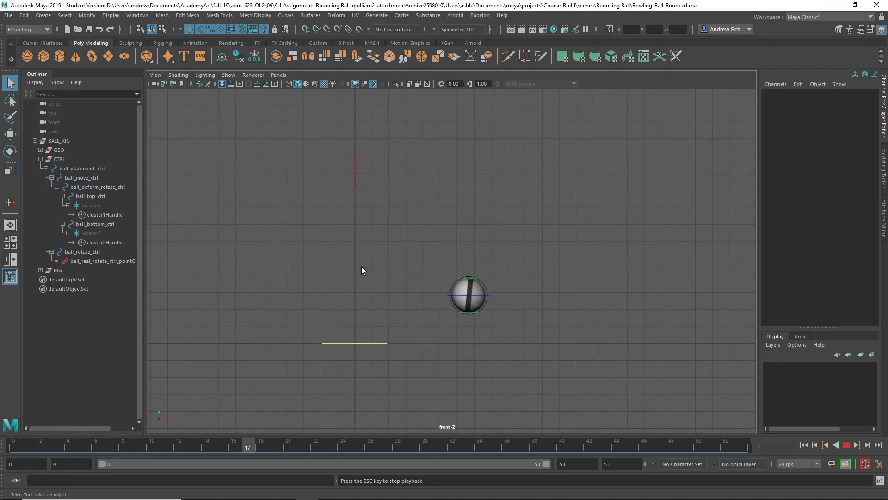
key("alt+v")
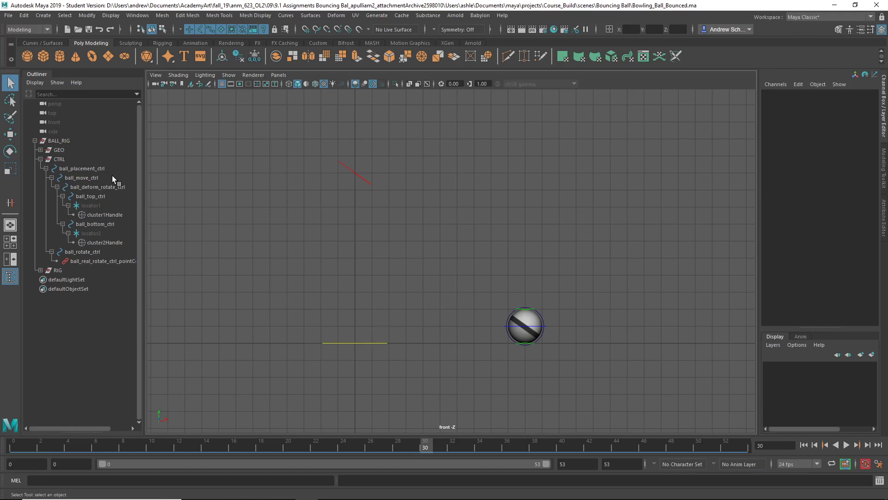
left_click(112, 178)
key("alt+v")
left_click_drag(506, 447, 442, 451)
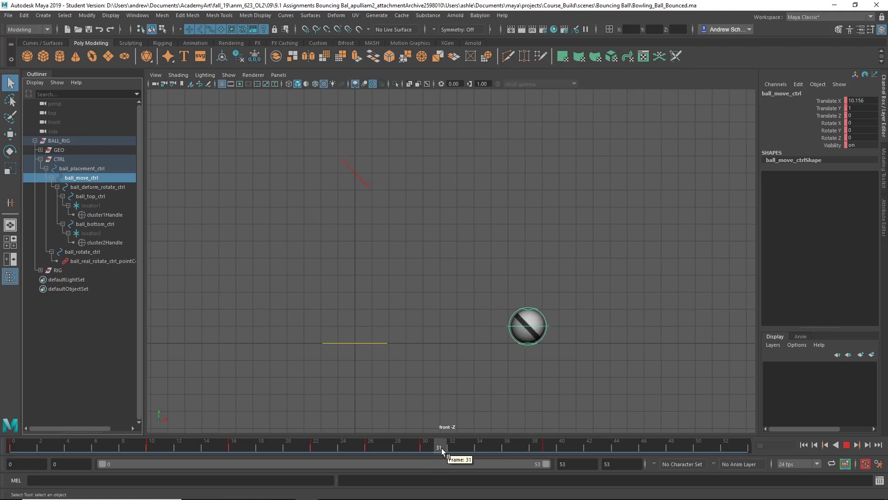
- Lift ball_move_ctrl slightly at frame 31 and set Translate Y to 1 at frame 32
key("w")
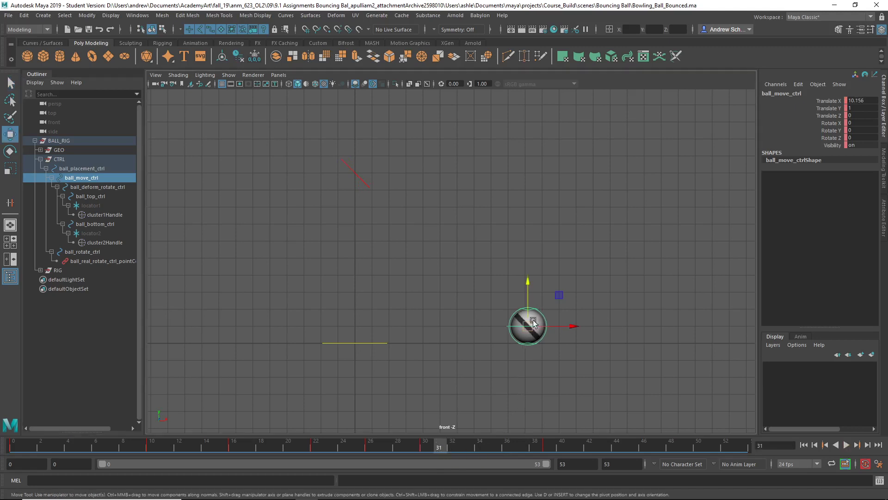
left_click_drag(528, 298, 528, 293)
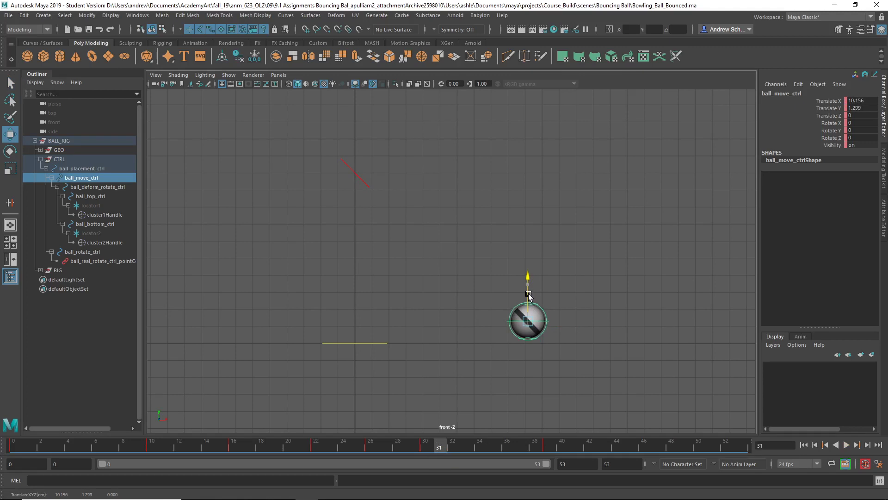
left_click(453, 447)
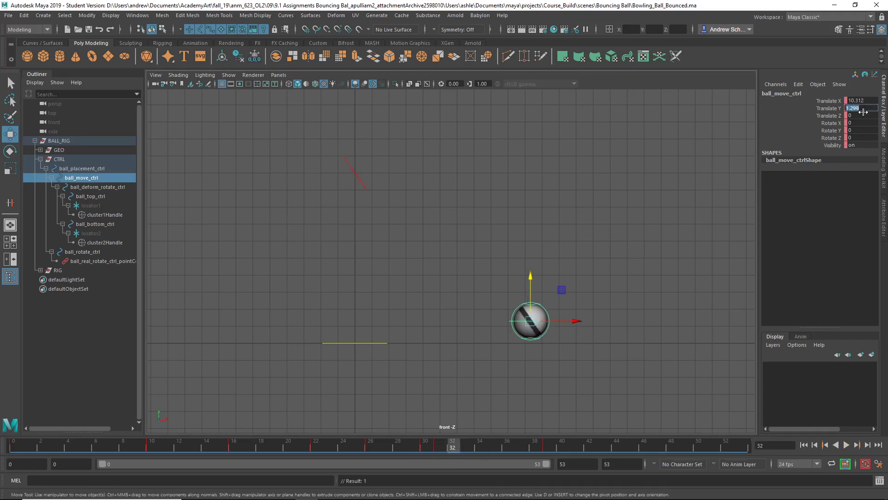
type("1")
key("Return")
- Play from the start, then lower the ball a little at frame 31
left_click_drag(470, 444, 14, 447)
key("alt+v")
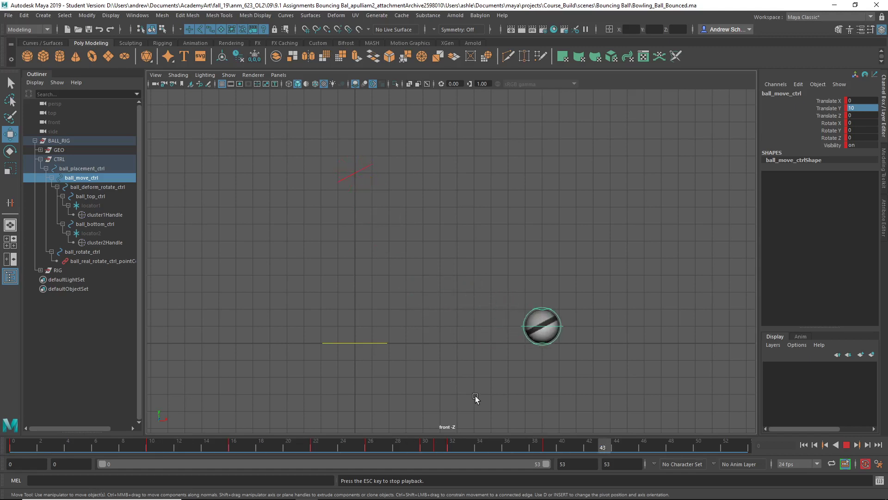
key("Escape")
left_click(435, 445)
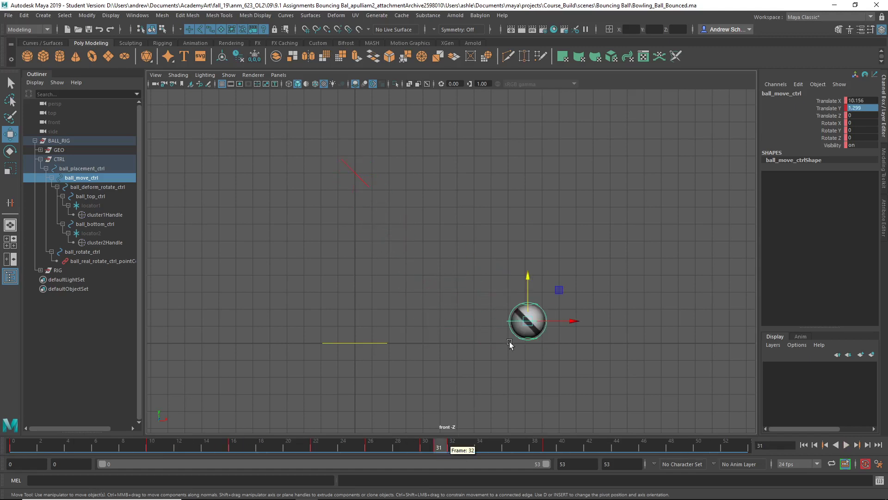
left_click_drag(527, 283, 528, 286)
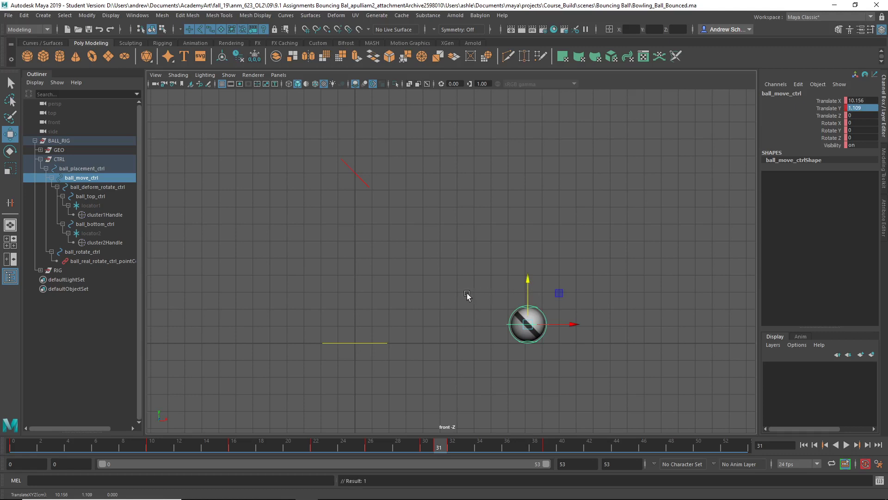
left_click(448, 281)
- Replay, then raise ball_move_ctrl at frame 31 to Translate Y 1.136 and play again
key("alt+v")
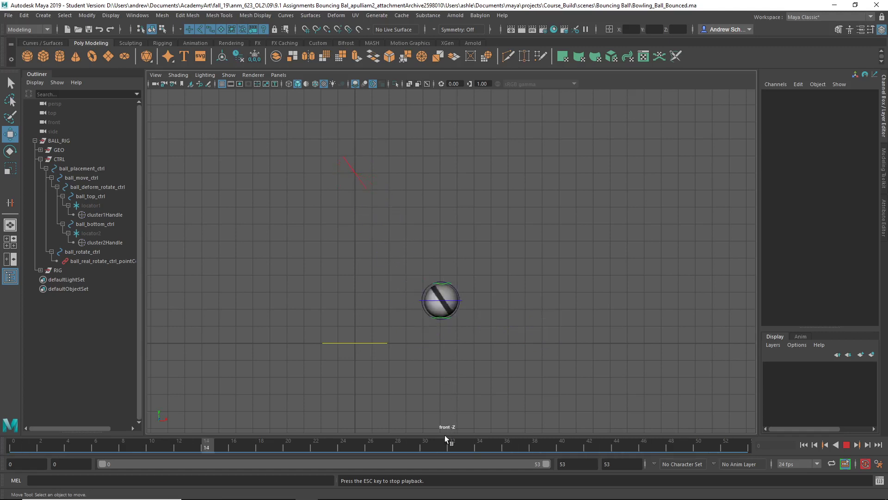
key("Escape")
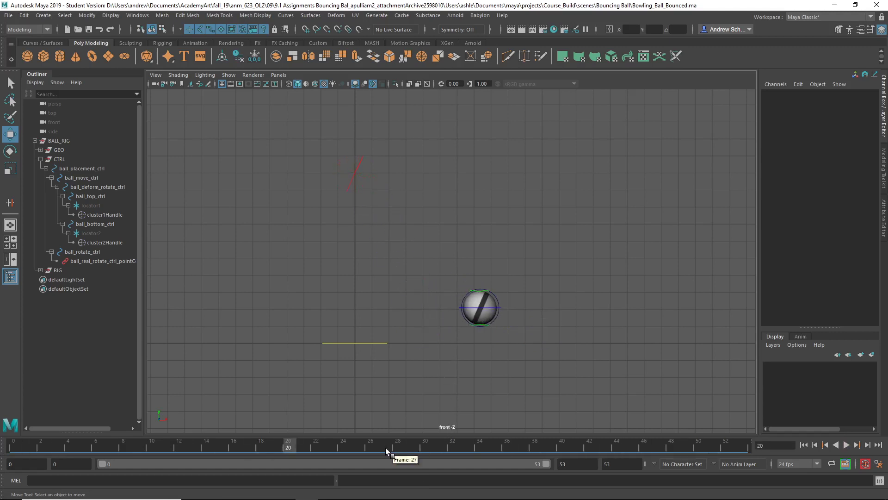
left_click(470, 308)
left_click(438, 448)
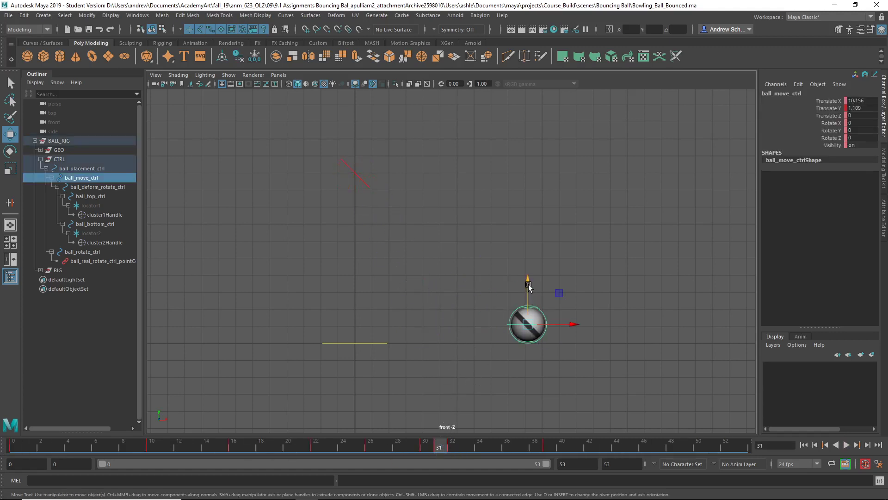
left_click_drag(528, 283, 528, 286)
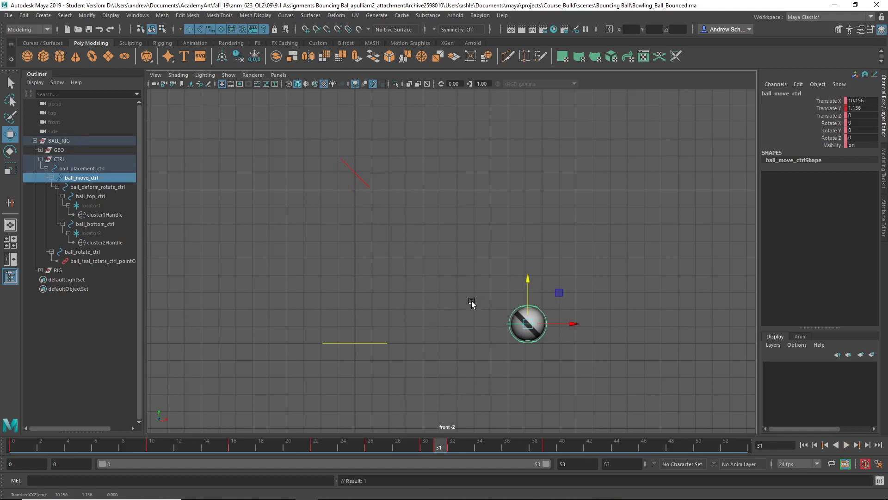
key("alt+v")
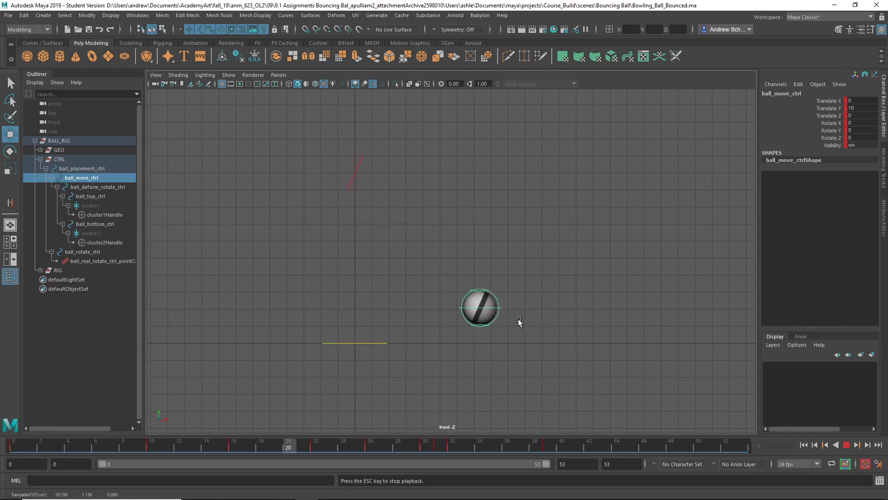
- Select ball_rotate_ctrl and scrub to frame 32, where Rotate Z reads -235.233
key("Escape")
left_click_drag(359, 446, 452, 450)
left_click_drag(329, 191, 330, 191)
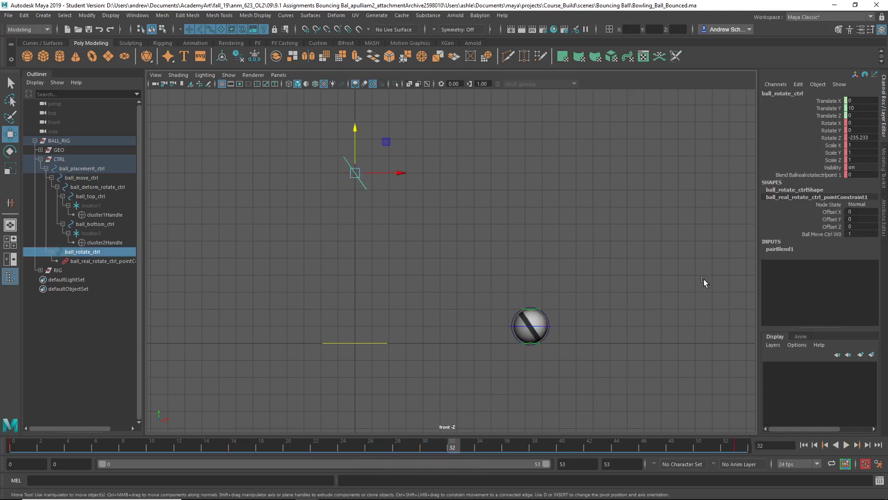
mouse_move(452, 447)
left_mouse_down()
mouse_move(391, 447)
mouse_move(637, 448)
mouse_move(386, 448)
mouse_move(572, 447)
mouse_move(441, 449)
mouse_move(515, 449)
mouse_move(445, 450)
mouse_move(456, 450)
left_mouse_up()
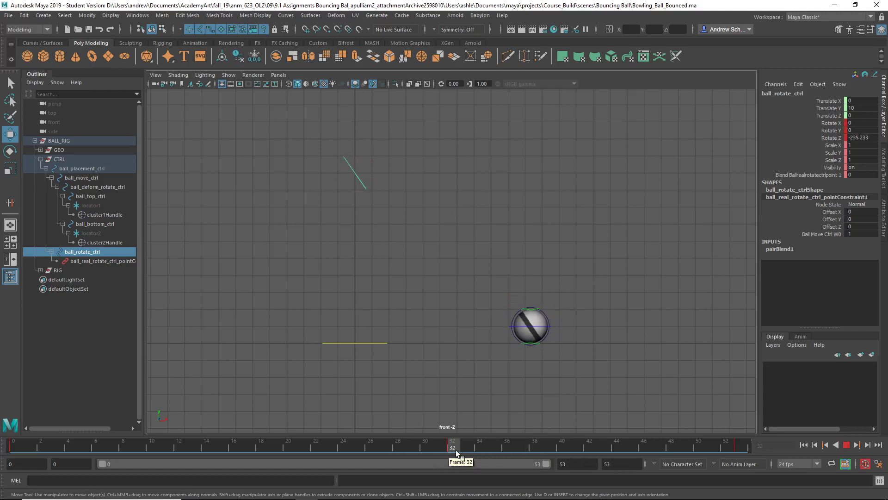
- Delete the ball's rotation key at frame 53
left_click(739, 445)
right_click(739, 444)
left_click(765, 319)
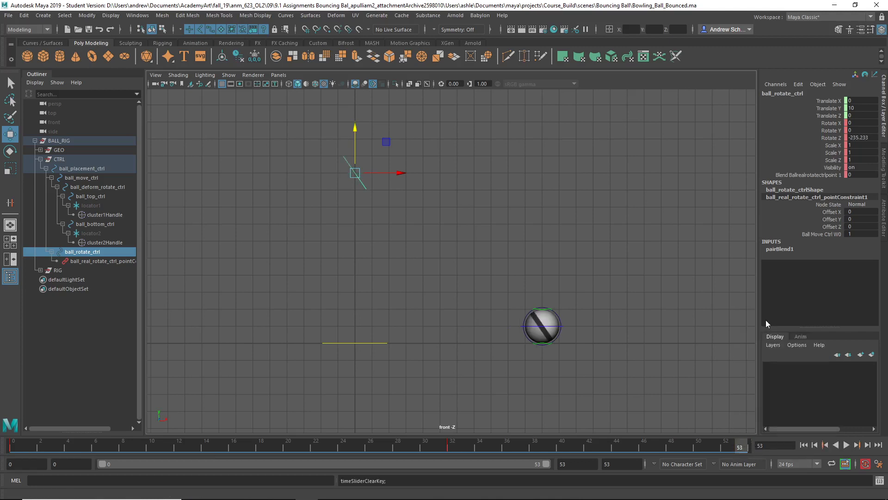
- Rotate ball_rotate_ctrl in Z to about -265° at frame 38 and play back the stopped spin
left_click_drag(467, 445, 535, 447)
key("e")
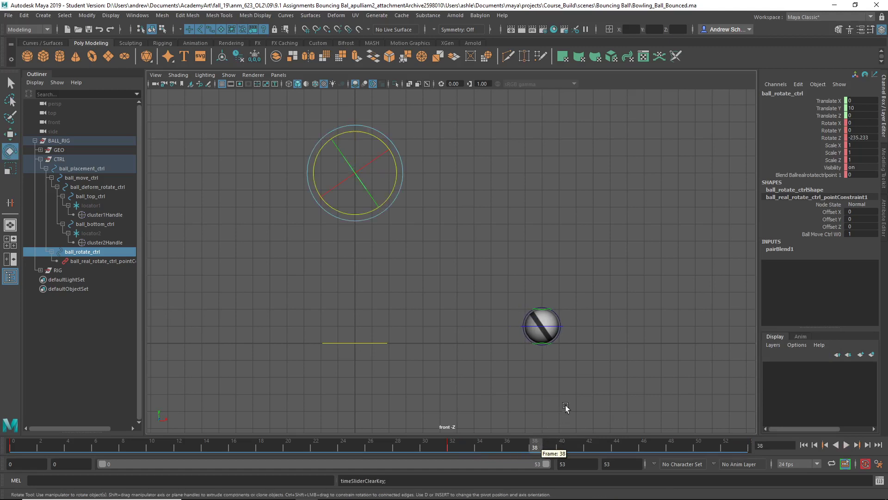
middle_click_drag(579, 401, 573, 400)
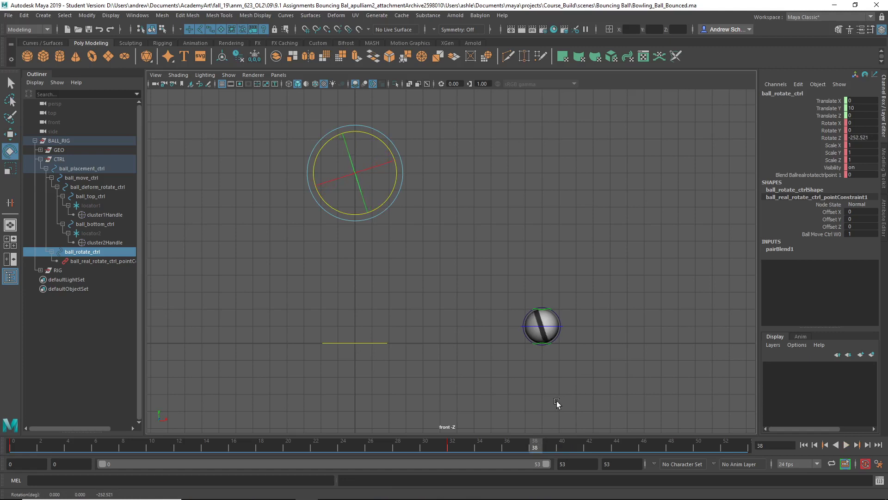
mouse_move(539, 448)
left_mouse_down()
mouse_move(434, 447)
mouse_move(548, 449)
mouse_move(453, 450)
mouse_move(535, 448)
left_mouse_up()
middle_click_drag(554, 420, 537, 418)
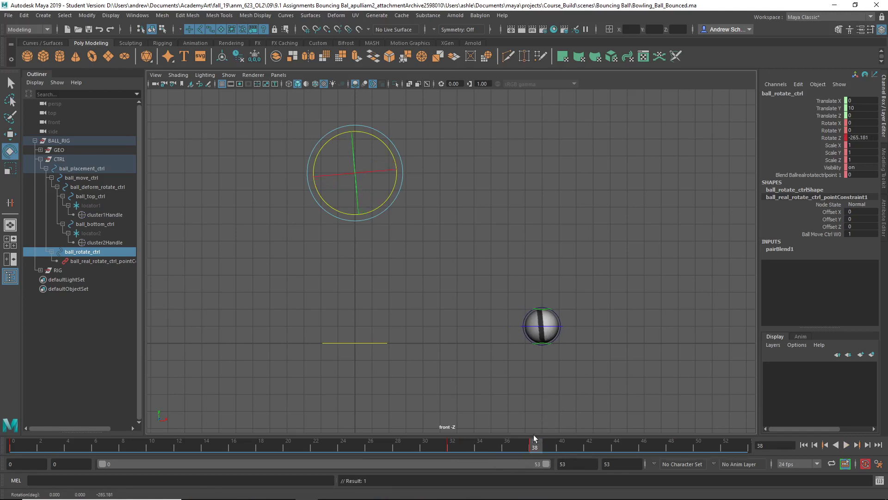
left_click_drag(528, 449, 329, 448)
key("alt+v")
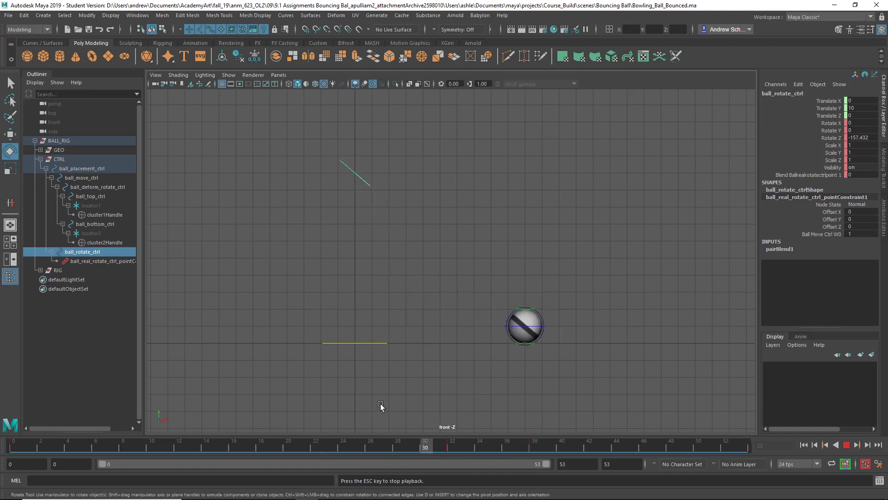
key("Escape")
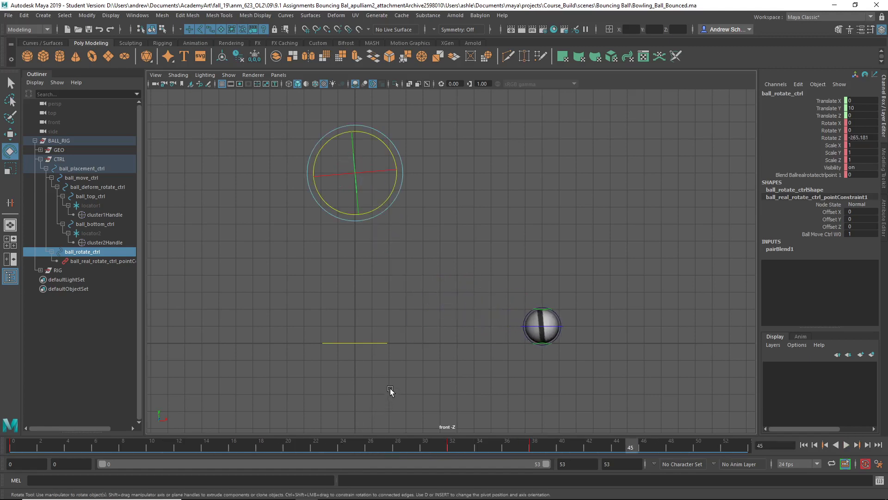